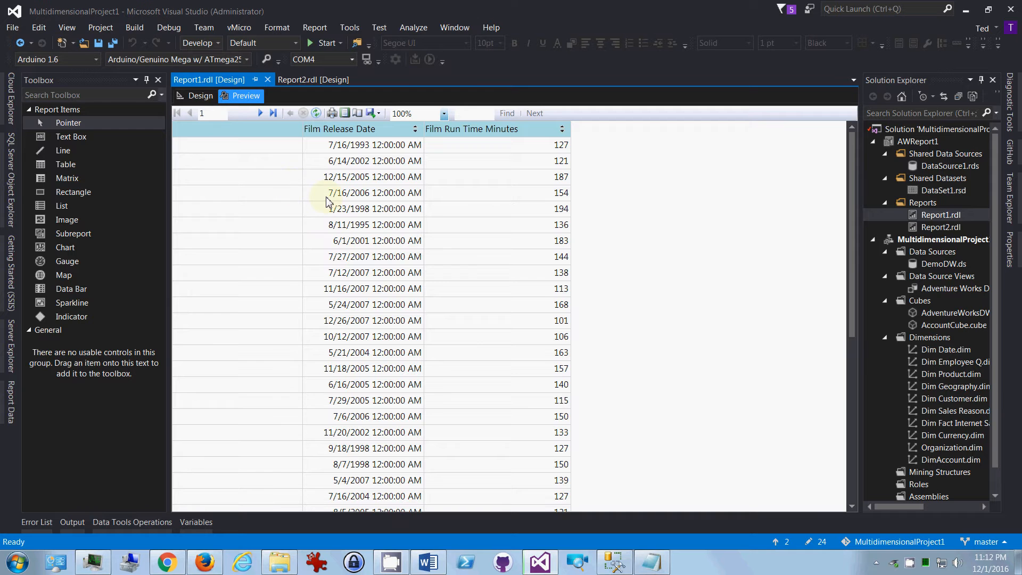
Step: Look through the rows and first pages of the Report1 preview, and return to the report's design view
{"action": "scroll", "coordinate": [413, 257], "scroll_direction": "down", "scroll_amount": 3}
{"action": "scroll", "coordinate": [411, 258], "scroll_direction": "down", "scroll_amount": 3}
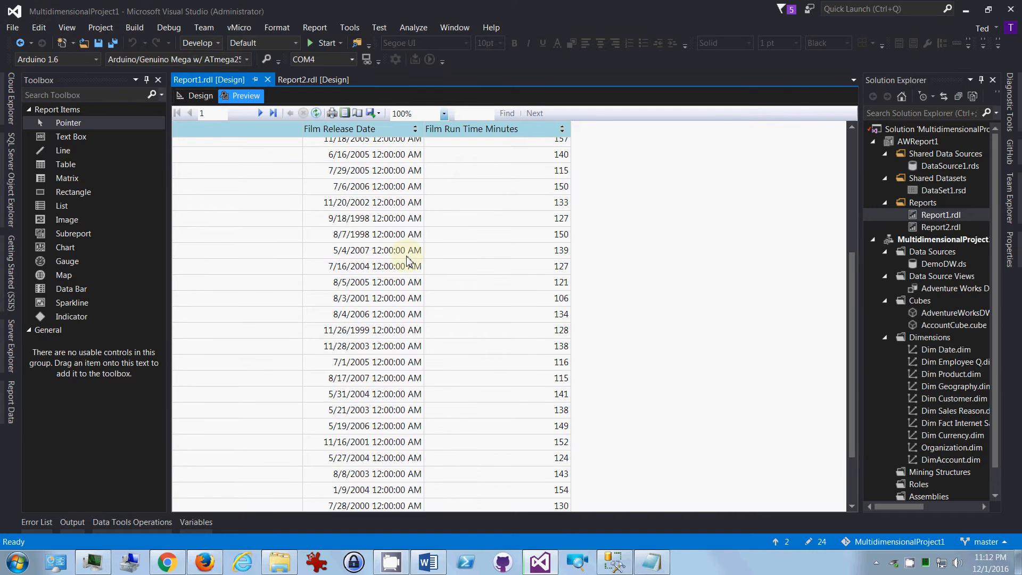
{"action": "scroll", "coordinate": [561, 275], "scroll_direction": "down", "scroll_amount": 3}
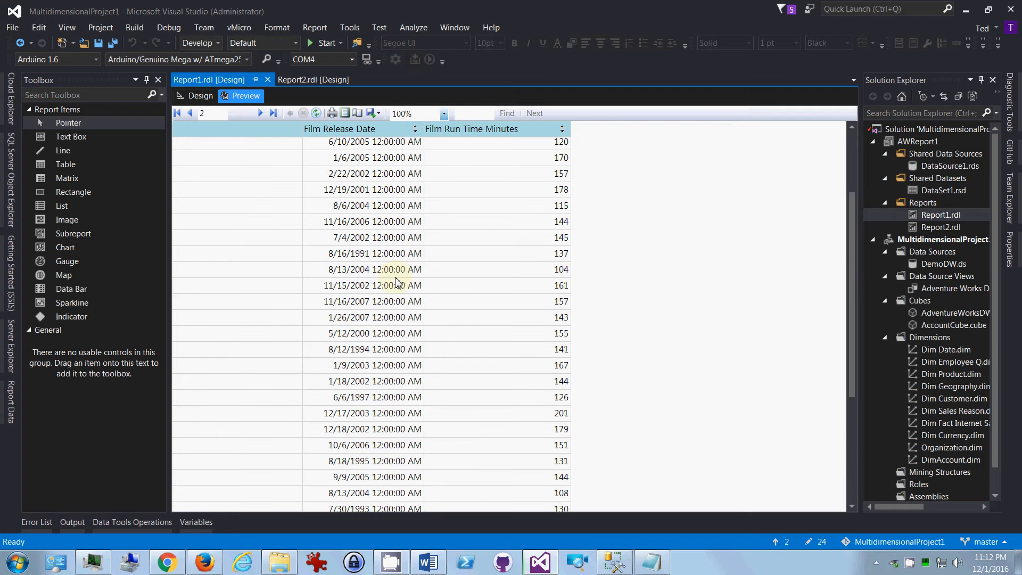
{"action": "scroll", "coordinate": [396, 282], "scroll_direction": "up", "scroll_amount": 3}
{"action": "scroll", "coordinate": [408, 278], "scroll_direction": "up", "scroll_amount": 3}
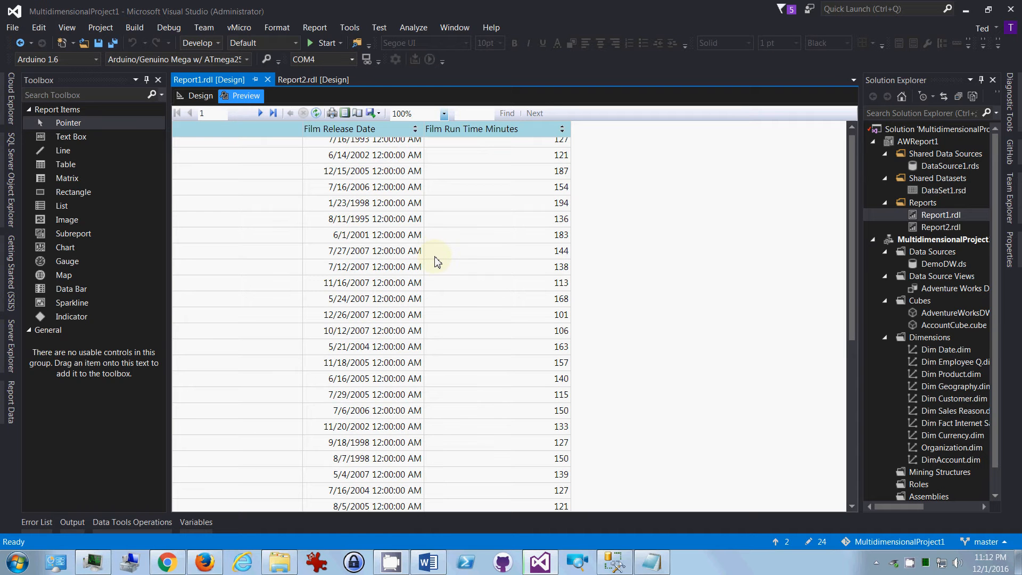
{"action": "left_click", "coordinate": [200, 100]}
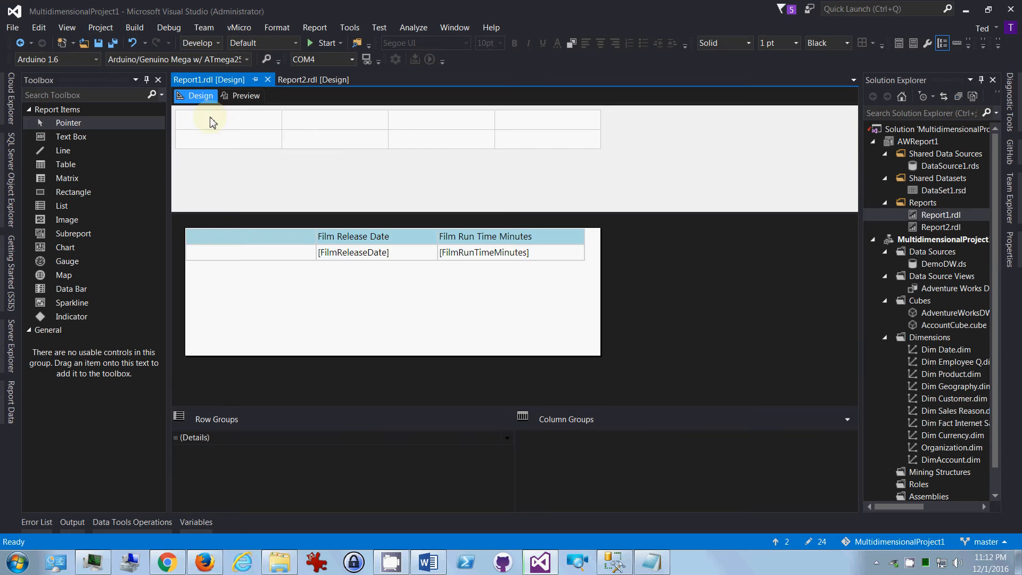
{"action": "right_click", "coordinate": [337, 277]}
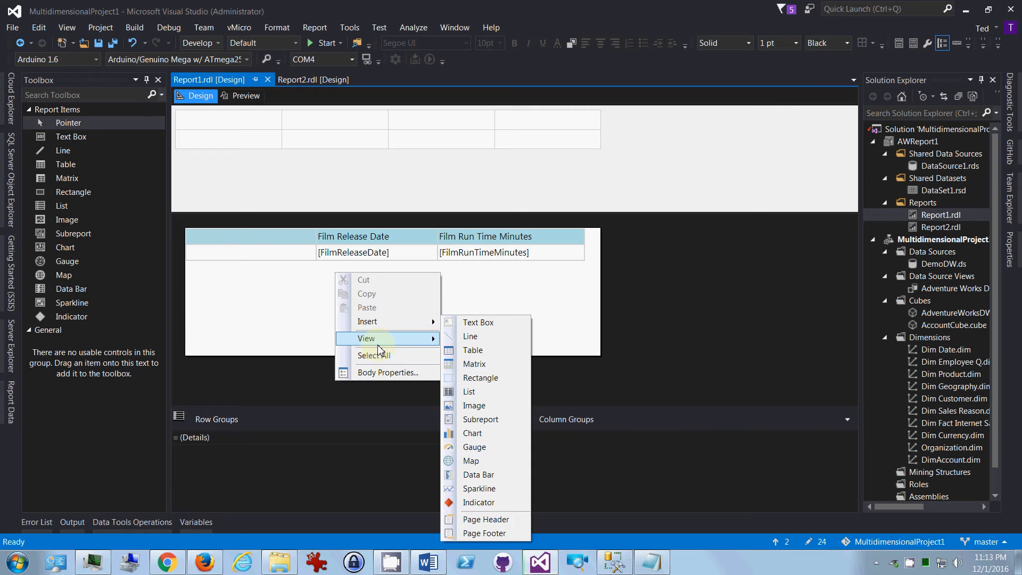
{"action": "mouse_move", "coordinate": [379, 346]}
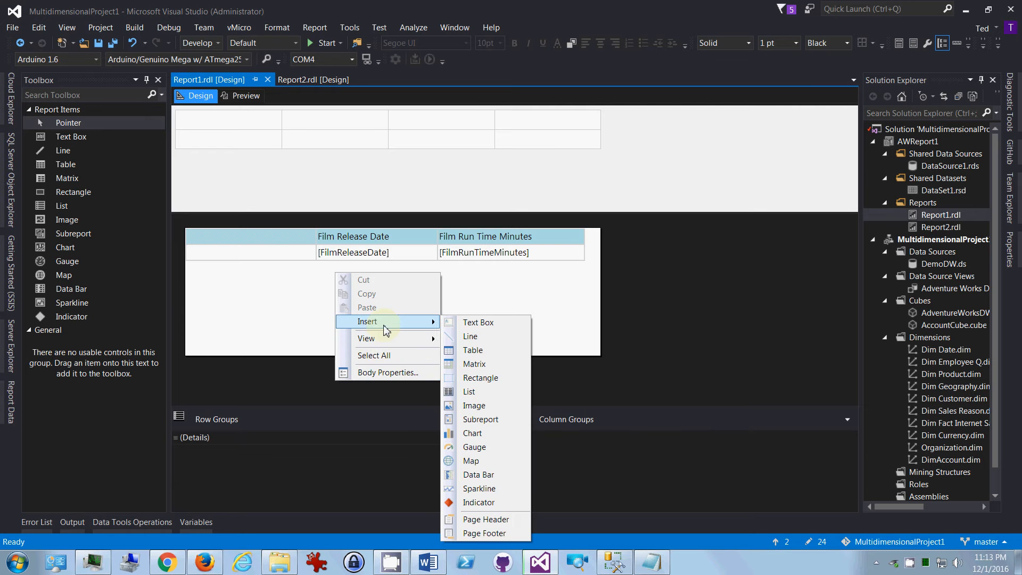
{"action": "left_click", "coordinate": [379, 373]}
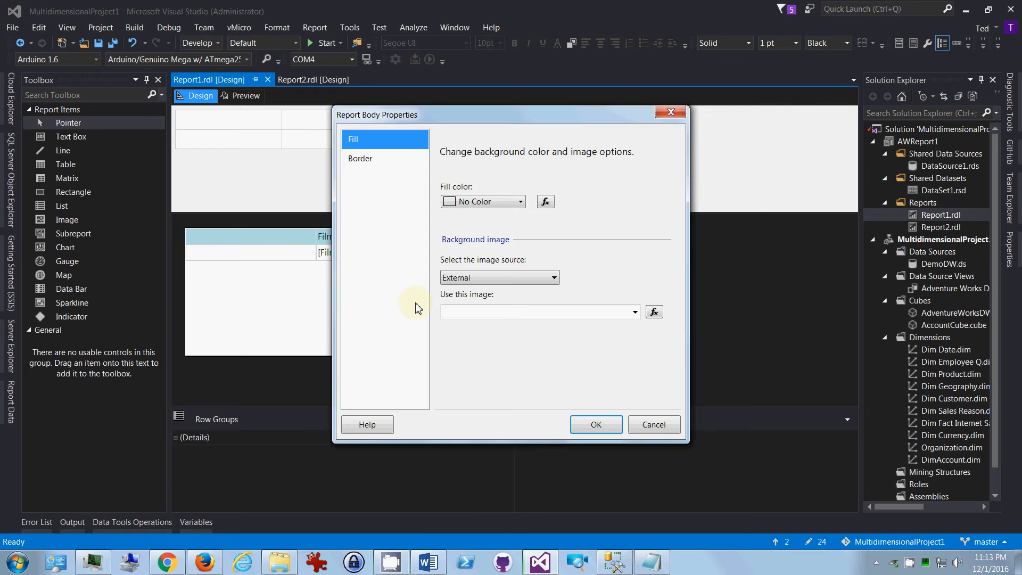
{"action": "left_click", "coordinate": [391, 158]}
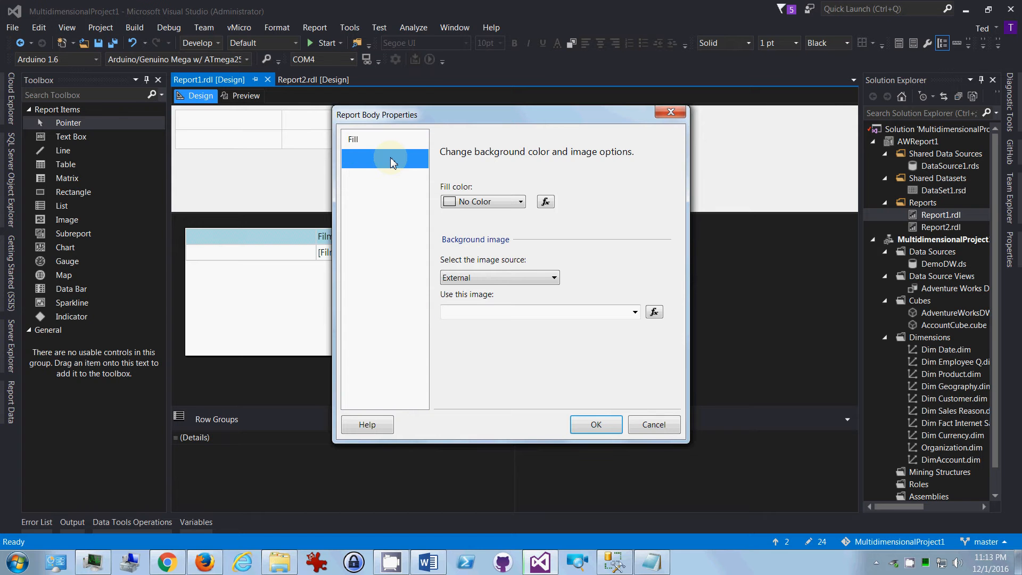
{"action": "left_click", "coordinate": [669, 114]}
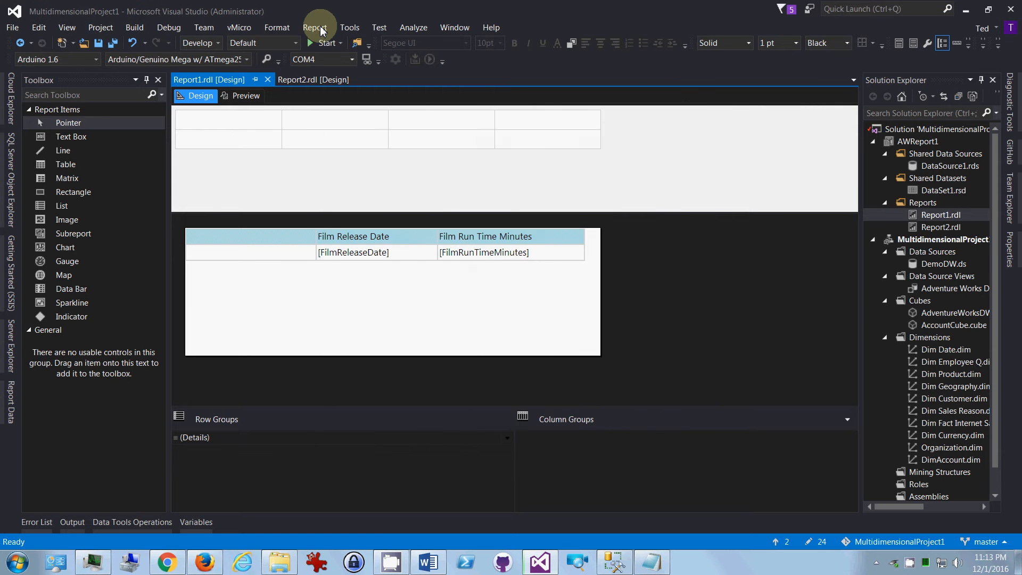
Step: Review the page units, orientation, paper size and margins in the report's page setup, leaving the settings as they are
{"action": "left_click", "coordinate": [322, 31]}
{"action": "left_click", "coordinate": [325, 43]}
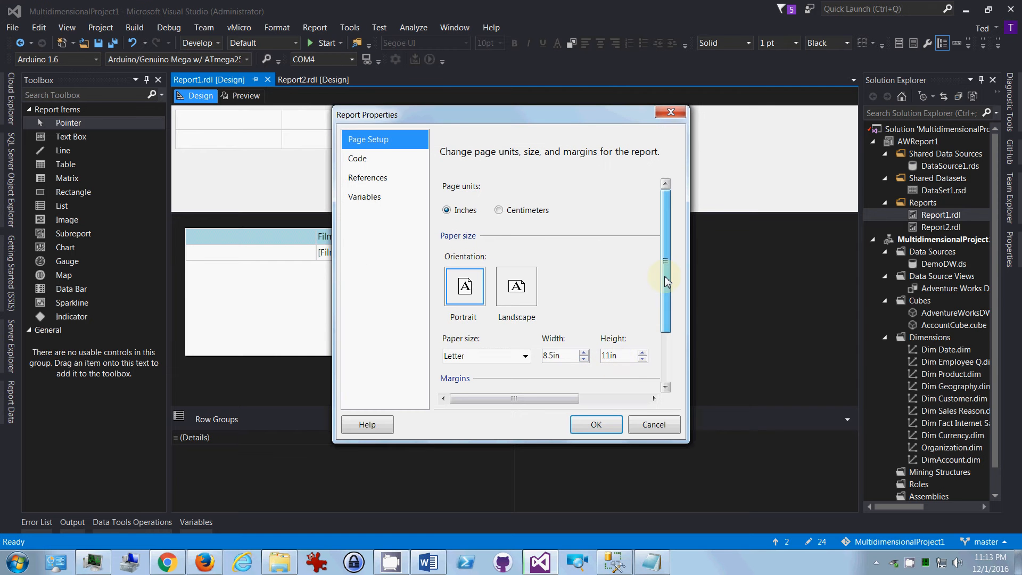
{"action": "scroll", "coordinate": [582, 296], "scroll_direction": "down", "scroll_amount": 2}
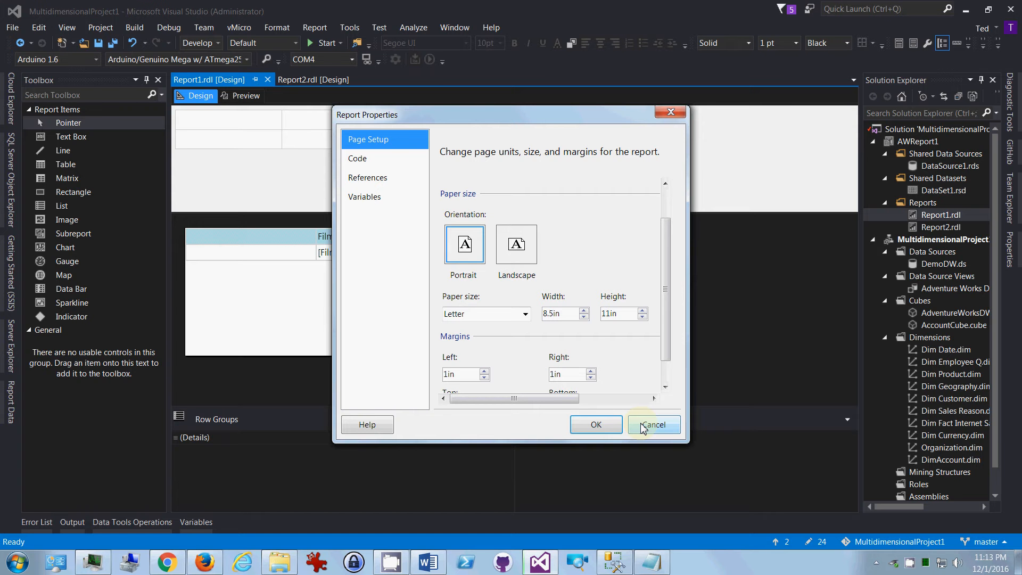
{"action": "left_click_drag", "start_coordinate": [665, 325], "coordinate": [666, 346]}
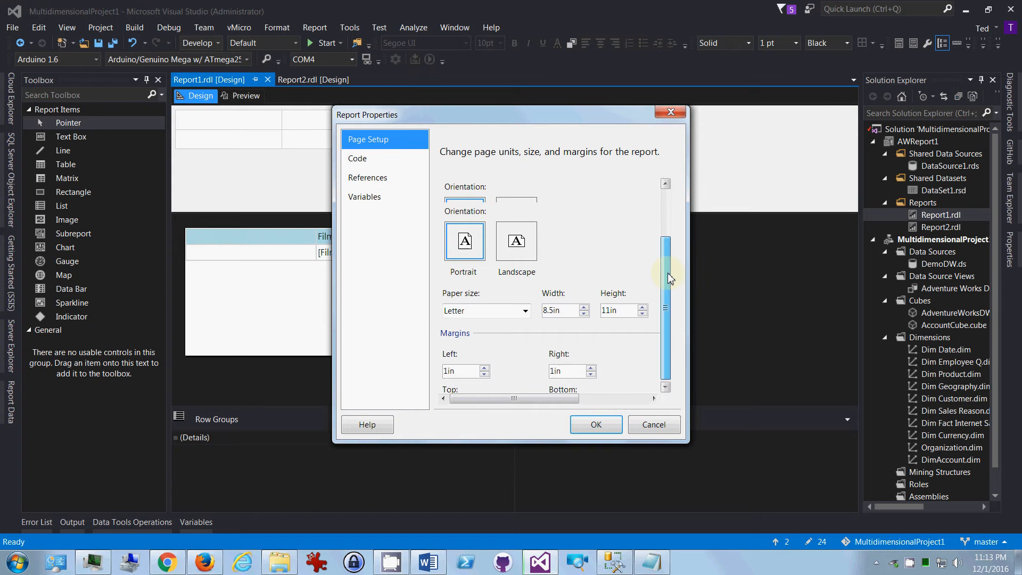
{"action": "scroll", "coordinate": [542, 309], "scroll_direction": "up", "scroll_amount": 2}
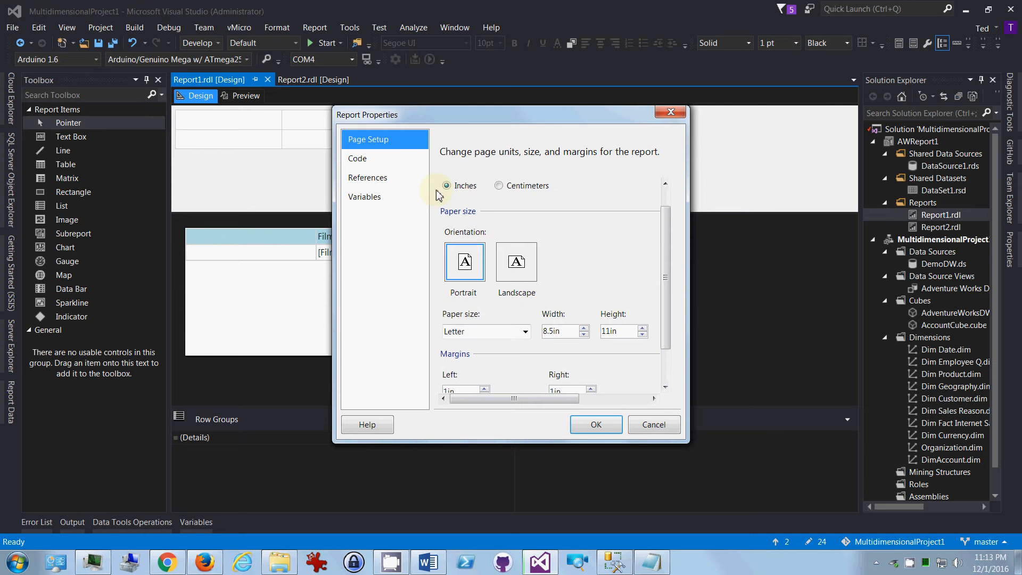
{"action": "left_click_drag", "start_coordinate": [666, 280], "coordinate": [559, 184]}
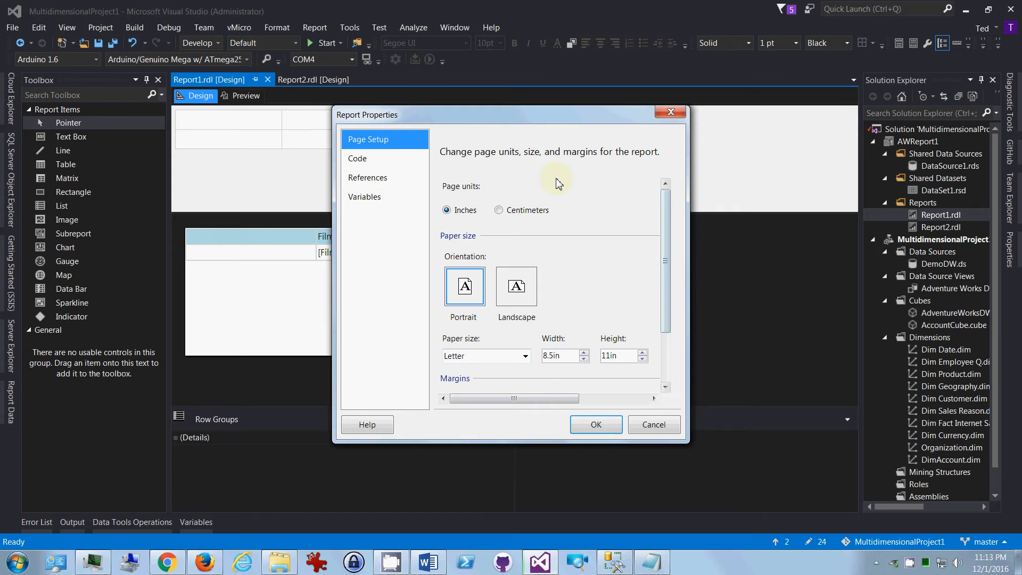
{"action": "left_click", "coordinate": [670, 113]}
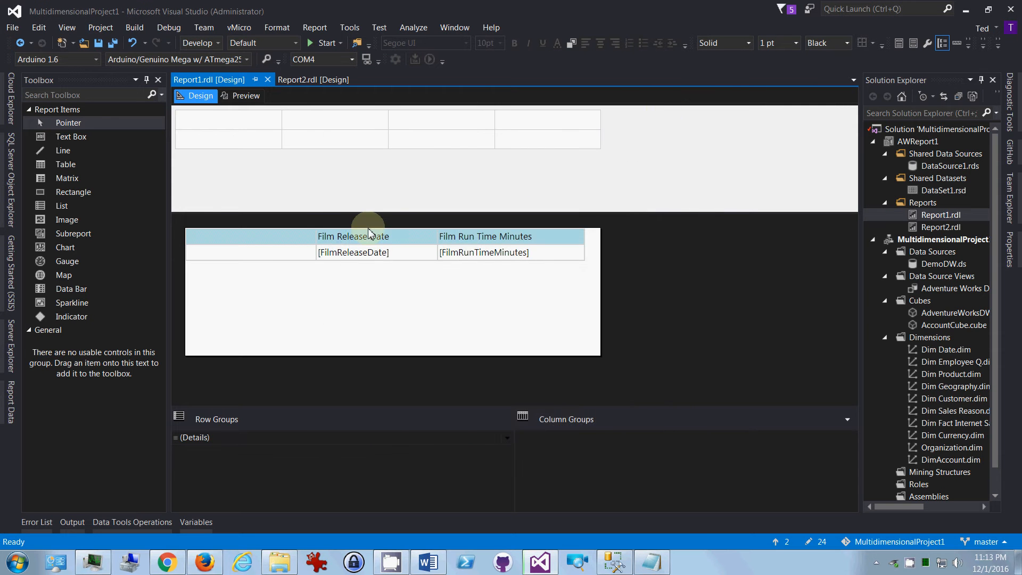
Step: Open the value expression of the empty detail cell beside [FilmReleaseDate] and enter =RowNum
{"action": "left_click", "coordinate": [263, 257]}
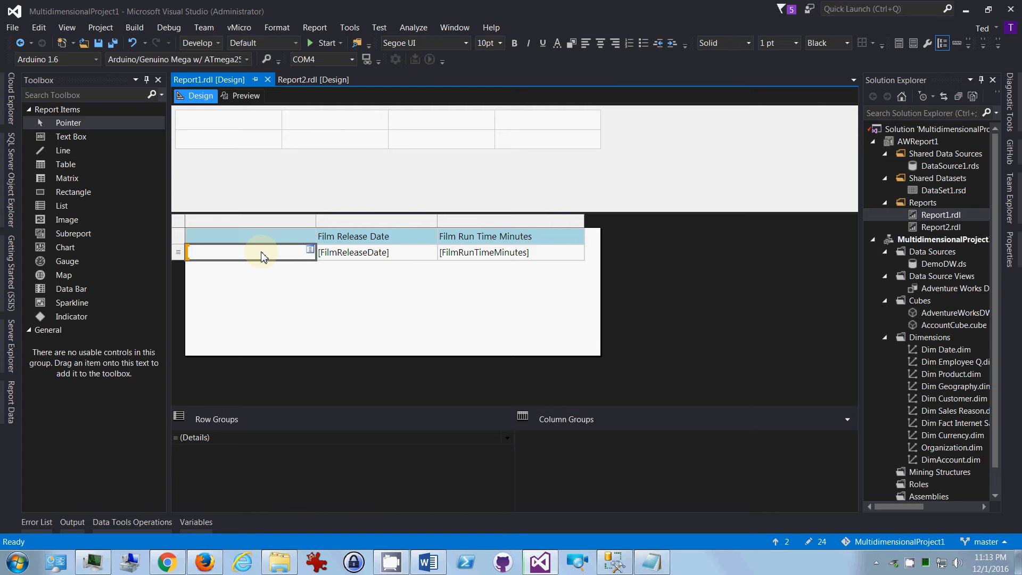
{"action": "right_click", "coordinate": [263, 256]}
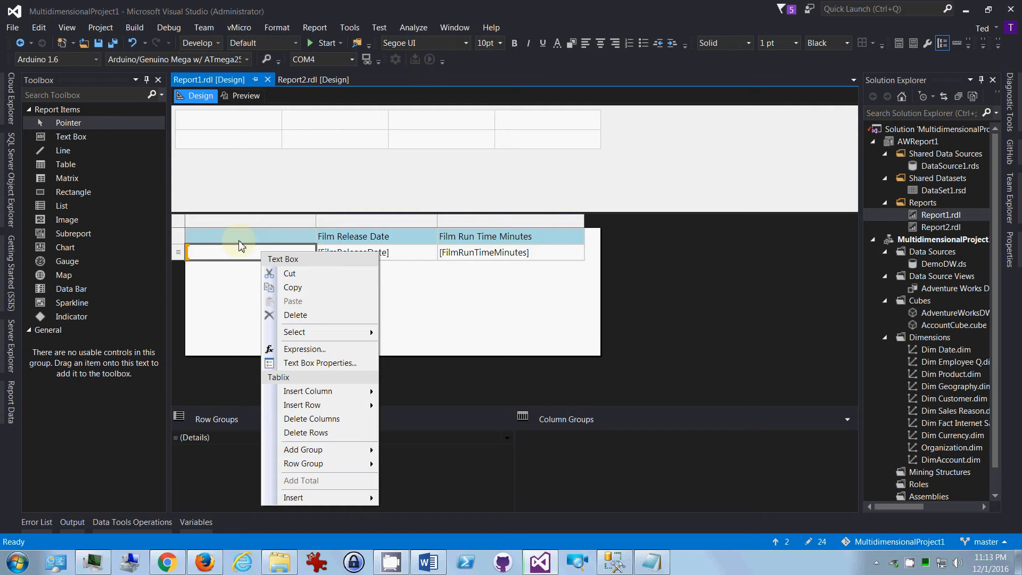
{"action": "left_click", "coordinate": [296, 351]}
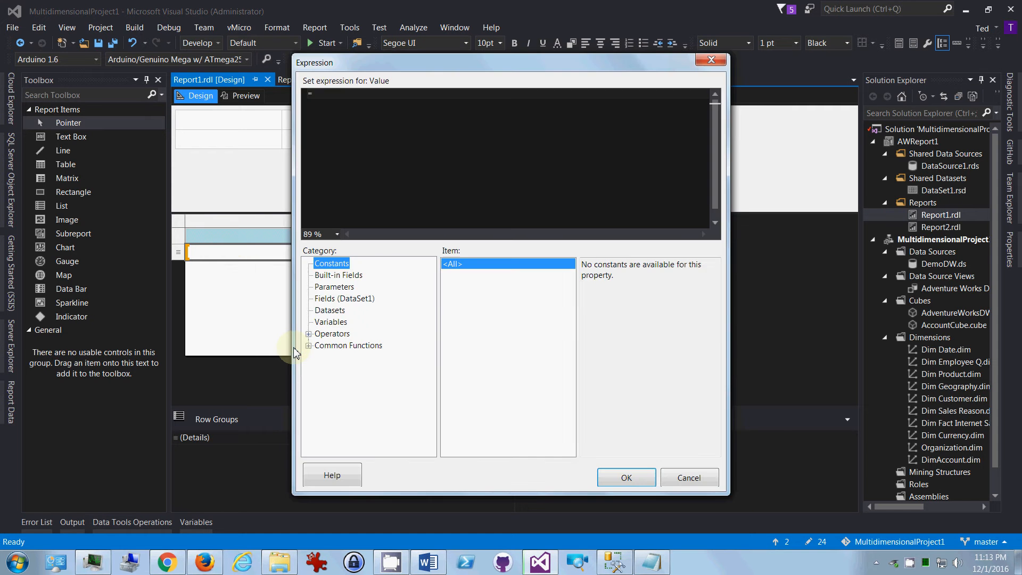
{"action": "left_click", "coordinate": [423, 152]}
{"action": "left_click", "coordinate": [397, 112]}
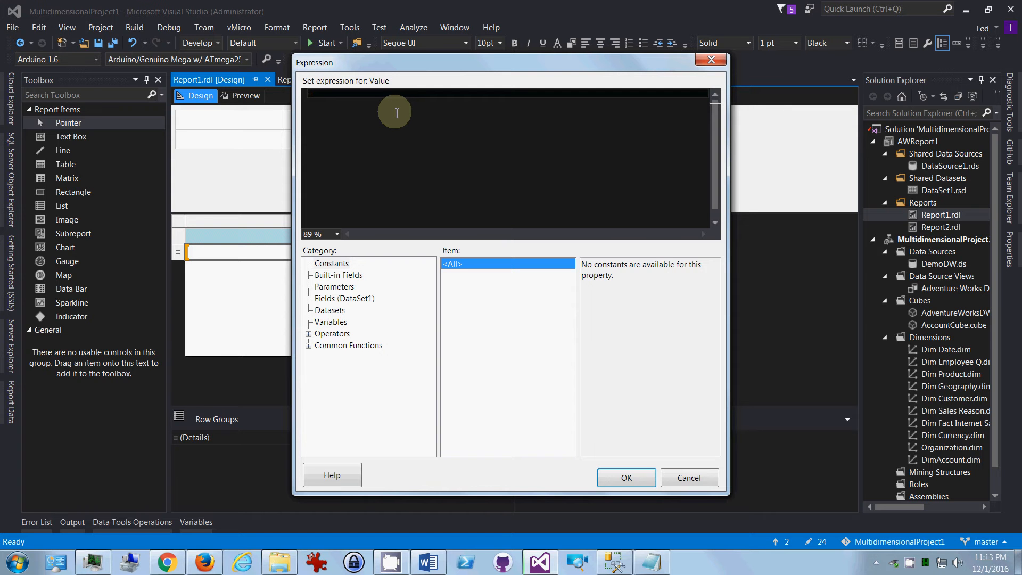
{"action": "type", "text": "=RowNum"}
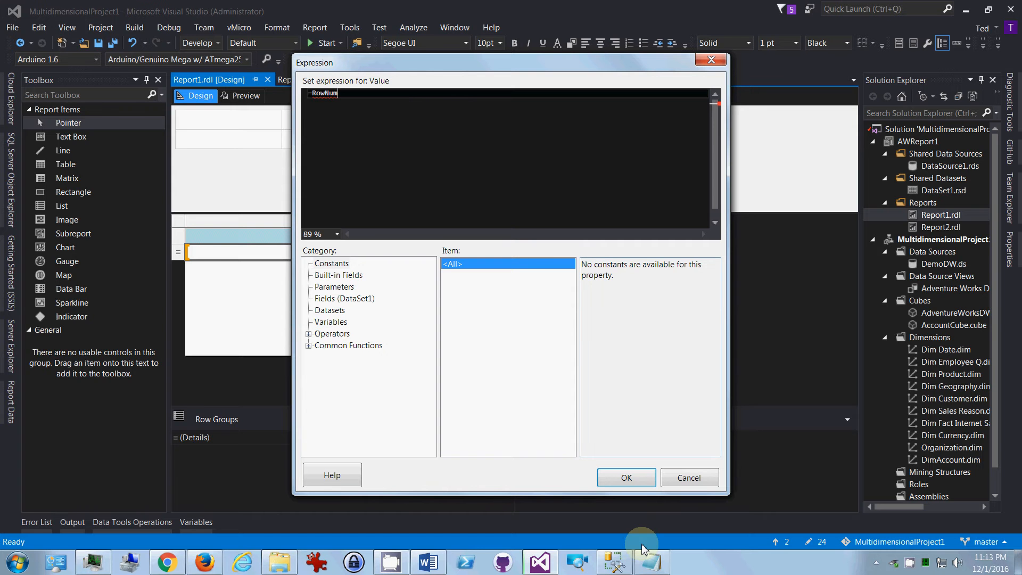
Step: Copy =RowNumber(Nothing) from the Notepad notes, replace the cell's partial expression with it, and accept the expression
{"action": "left_click", "coordinate": [647, 558]}
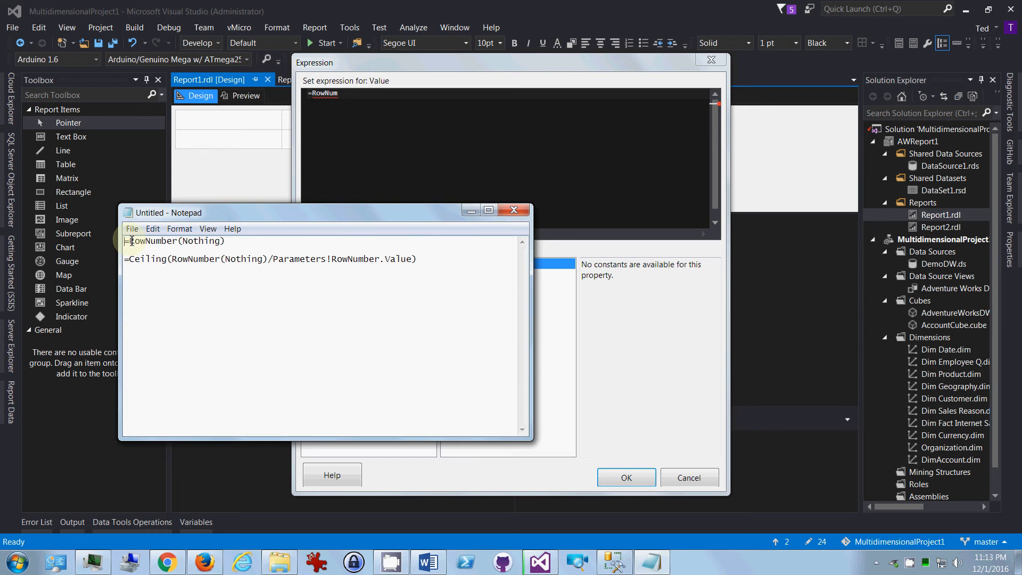
{"action": "left_click_drag", "start_coordinate": [124, 241], "coordinate": [250, 242]}
{"action": "key", "text": "ctrl+c"}
{"action": "left_click", "coordinate": [352, 112]}
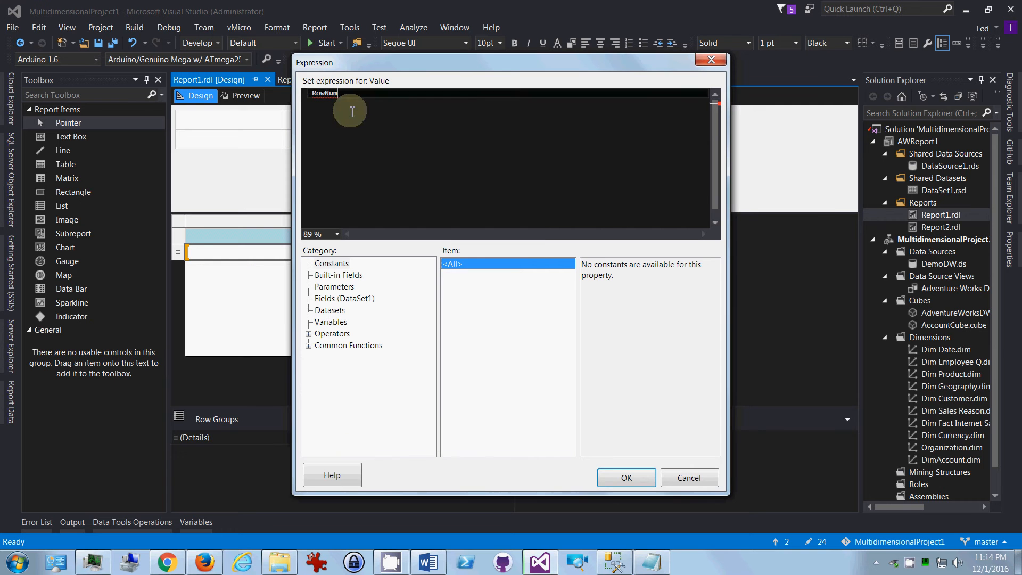
{"action": "left_click_drag", "start_coordinate": [352, 112], "coordinate": [307, 88]}
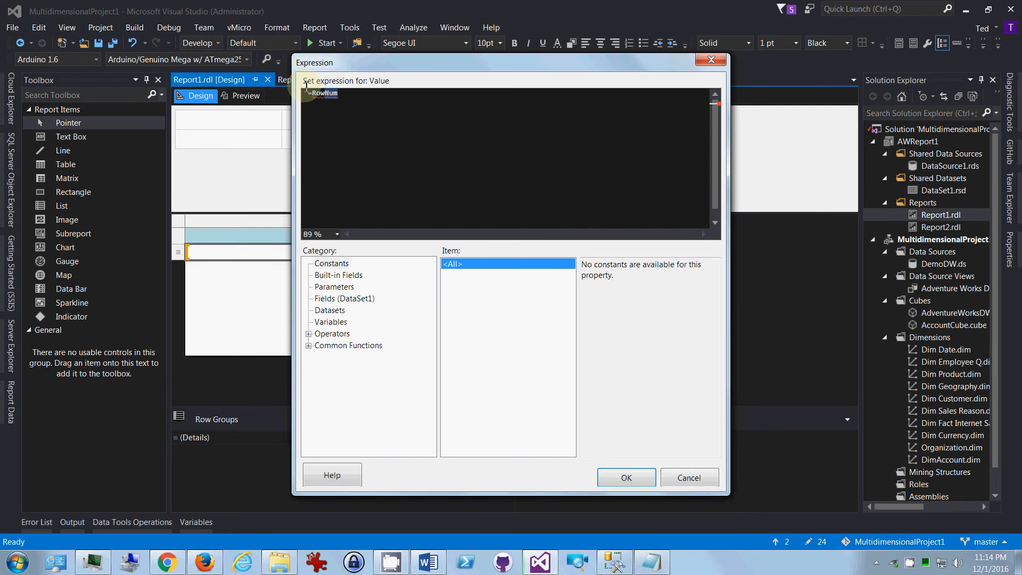
{"action": "key", "text": "ctrl+v"}
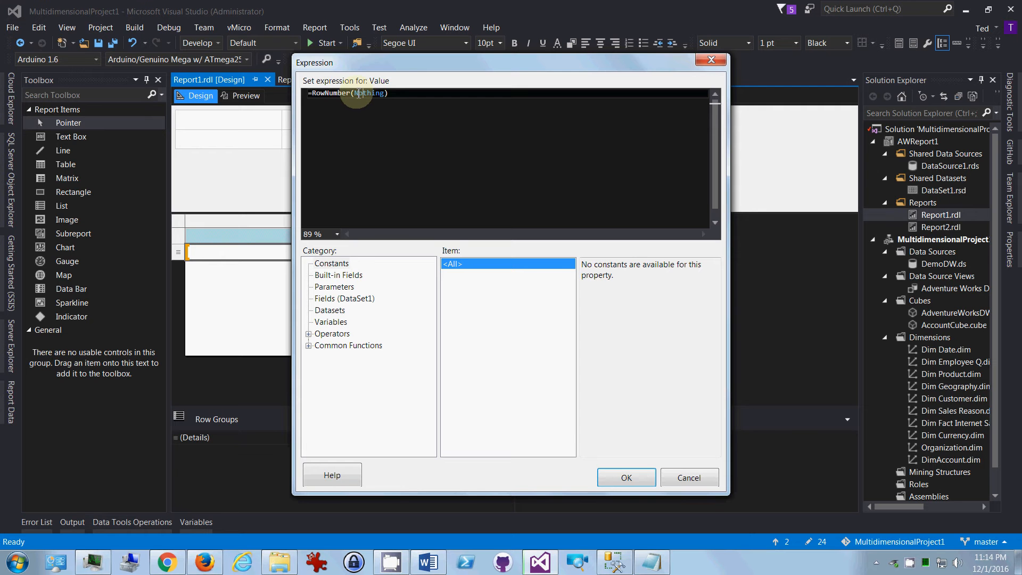
{"action": "left_click_drag", "start_coordinate": [356, 93], "coordinate": [385, 92]}
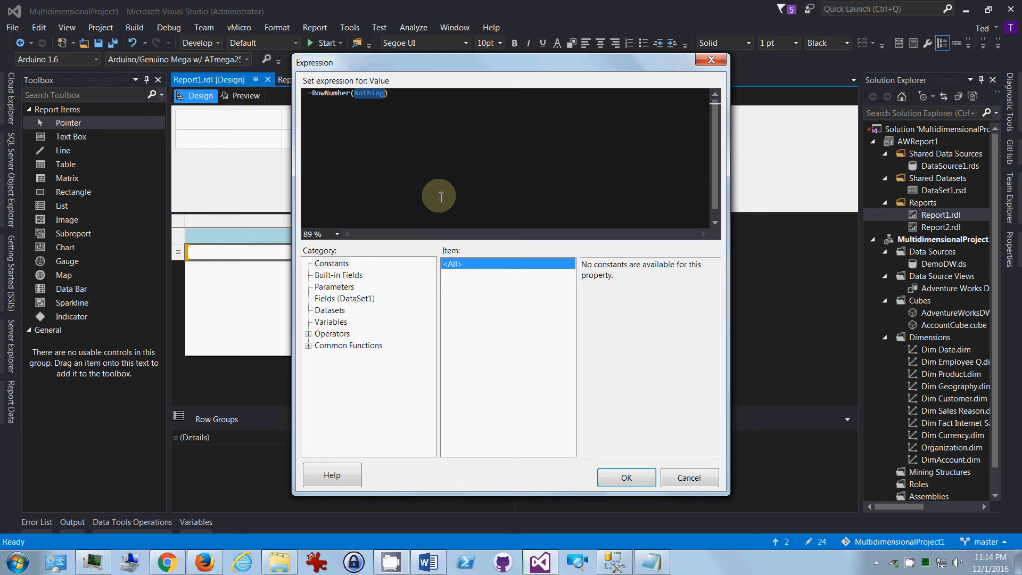
{"action": "left_click", "coordinate": [619, 487]}
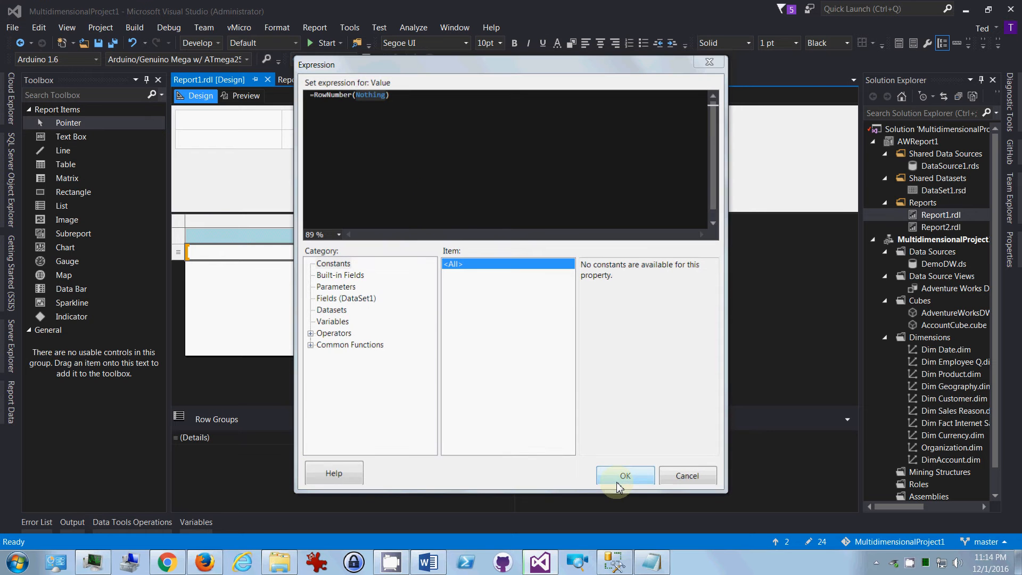
Step: Preview Report1 and check the row numbering down the first page and on through page 4
{"action": "left_click", "coordinate": [242, 96]}
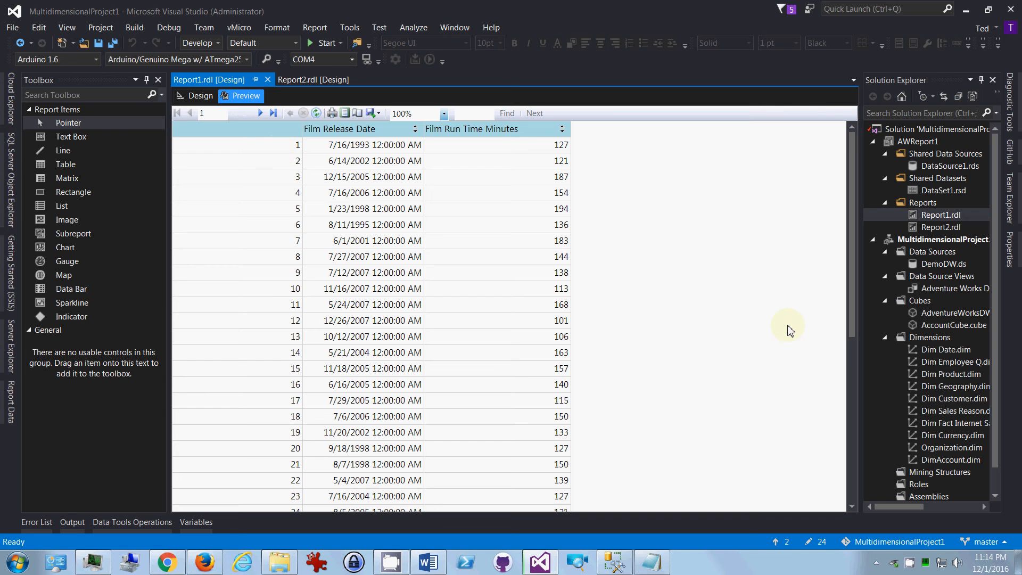
{"action": "scroll", "coordinate": [852, 264], "scroll_direction": "down", "scroll_amount": 2}
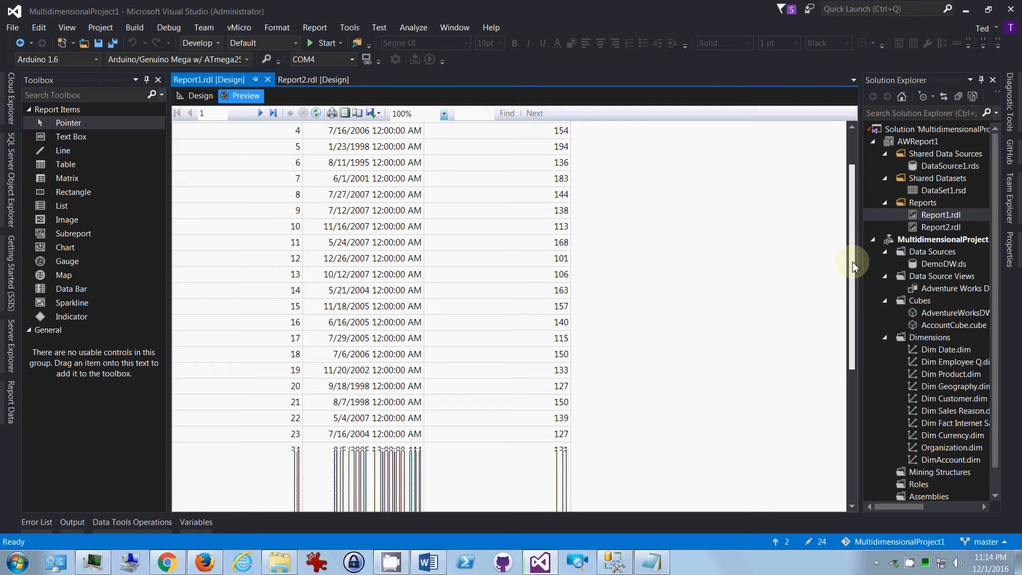
{"action": "left_click_drag", "start_coordinate": [852, 265], "coordinate": [775, 474]}
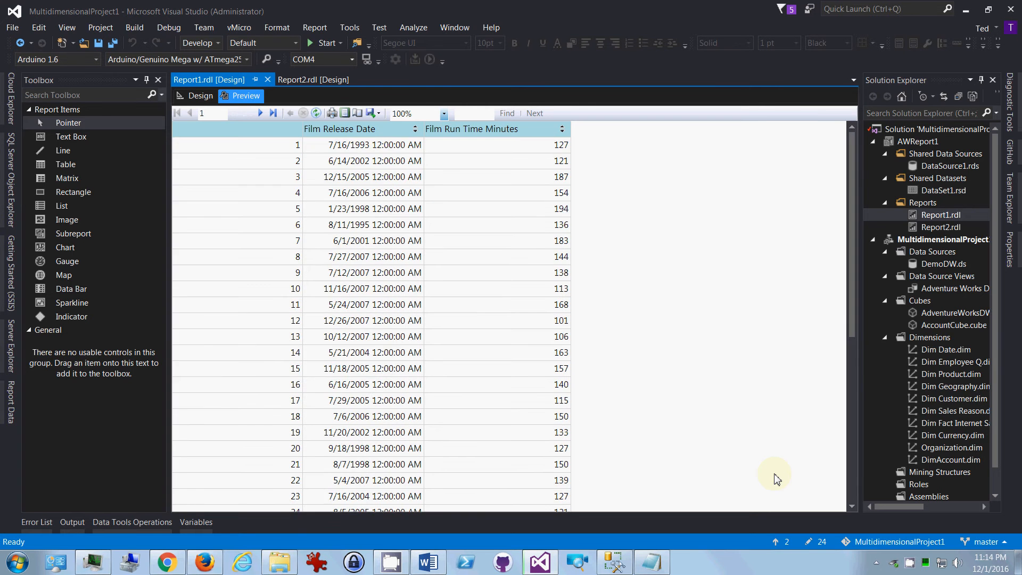
{"action": "left_click_drag", "start_coordinate": [854, 323], "coordinate": [850, 513]}
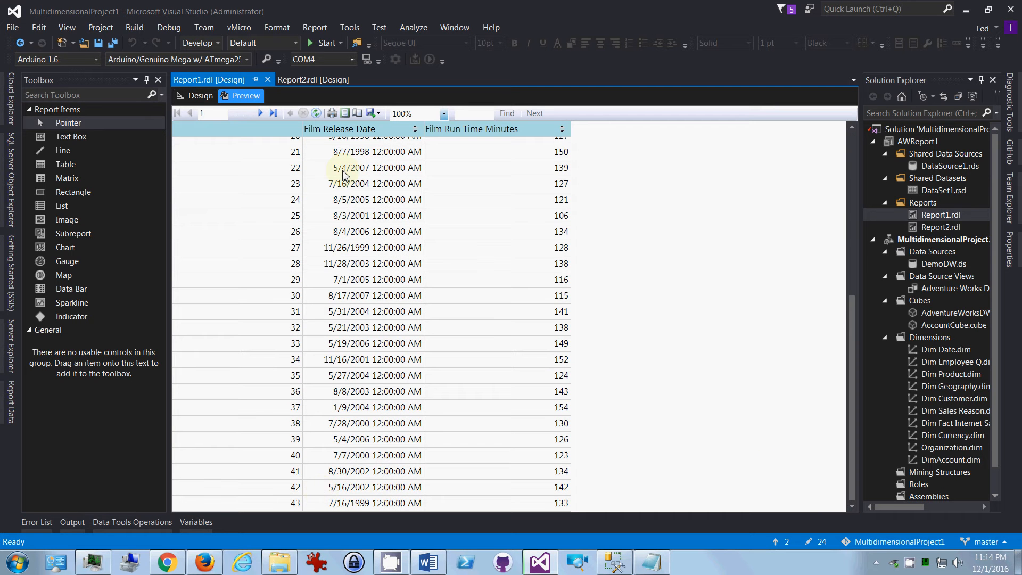
{"action": "left_click", "coordinate": [260, 113]}
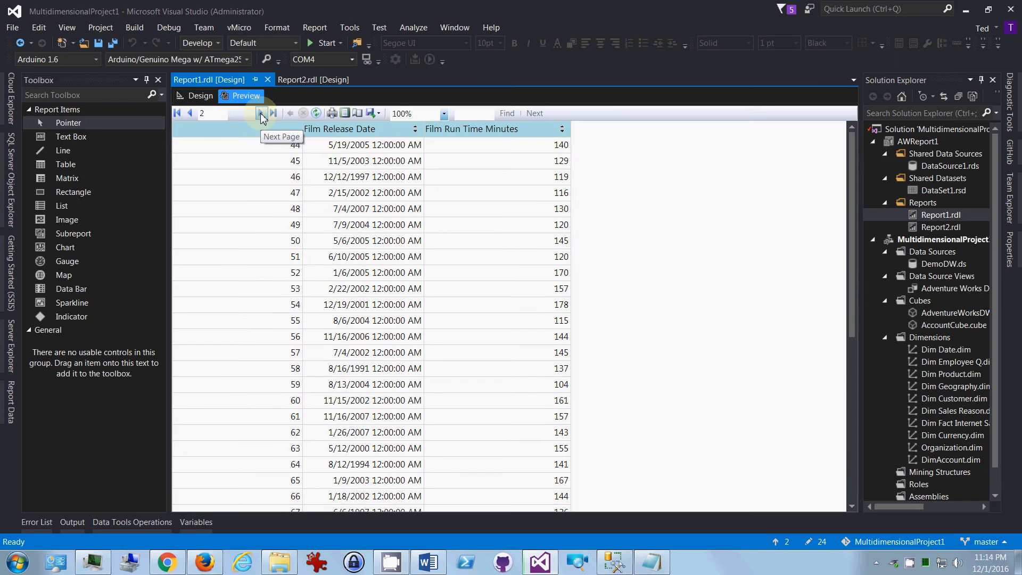
{"action": "left_click", "coordinate": [261, 115]}
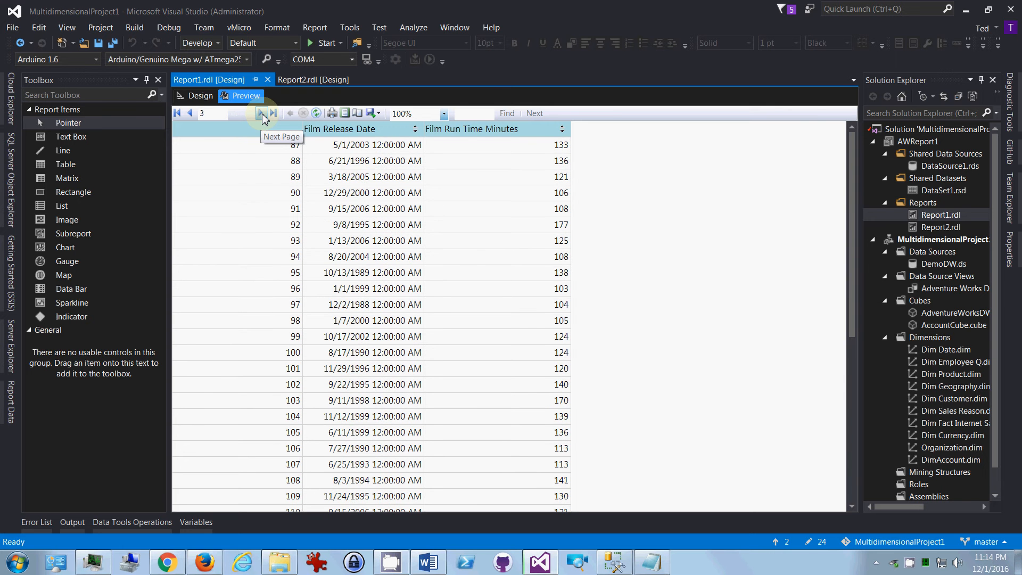
{"action": "left_click", "coordinate": [262, 115]}
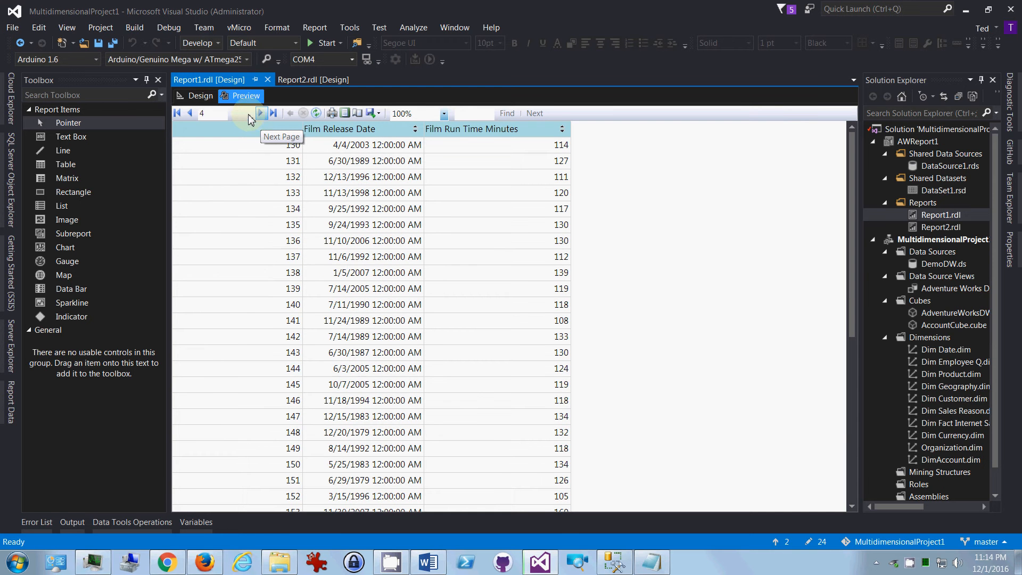
Step: Begin adding a parent group to the Details row group in the report design and open its group-by expression for editing
{"action": "left_click", "coordinate": [200, 96]}
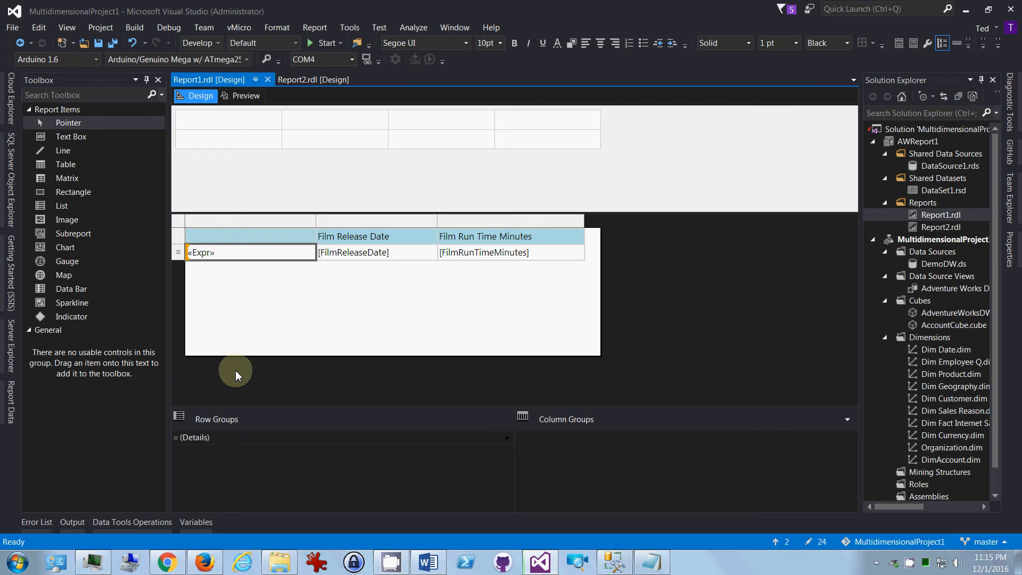
{"action": "right_click", "coordinate": [231, 436]}
{"action": "mouse_move", "coordinate": [258, 446]}
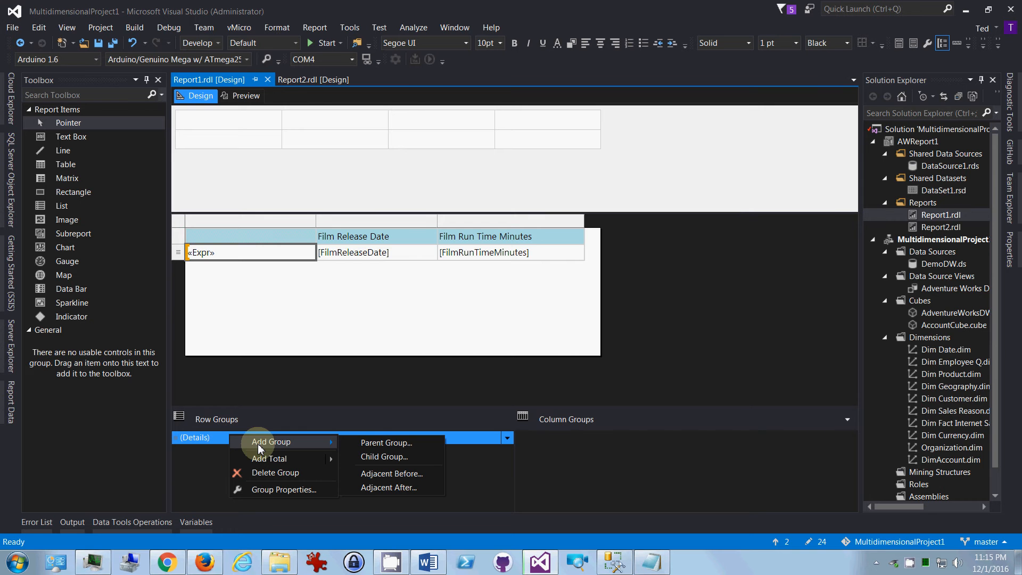
{"action": "left_click", "coordinate": [375, 444]}
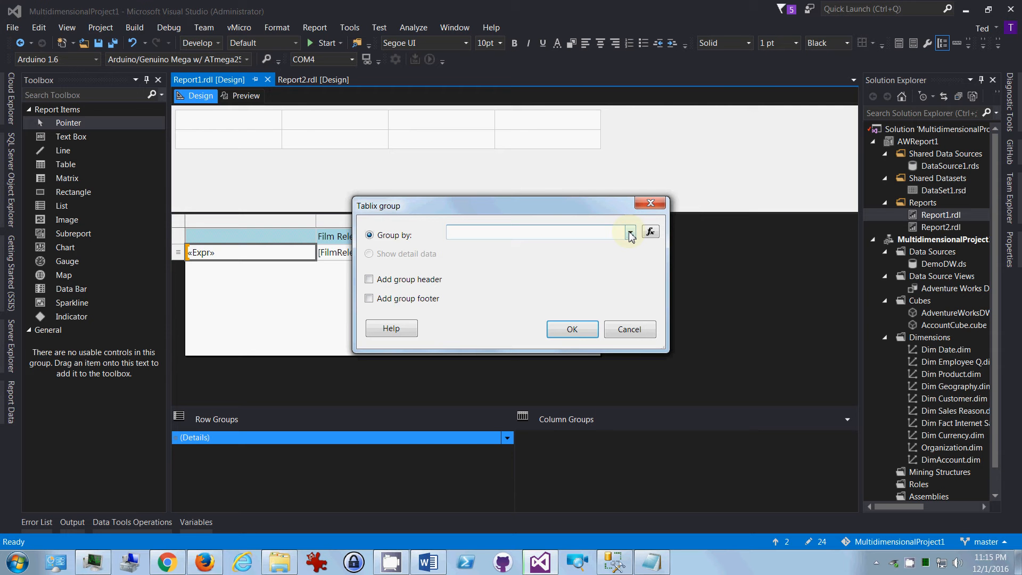
{"action": "left_click", "coordinate": [649, 233]}
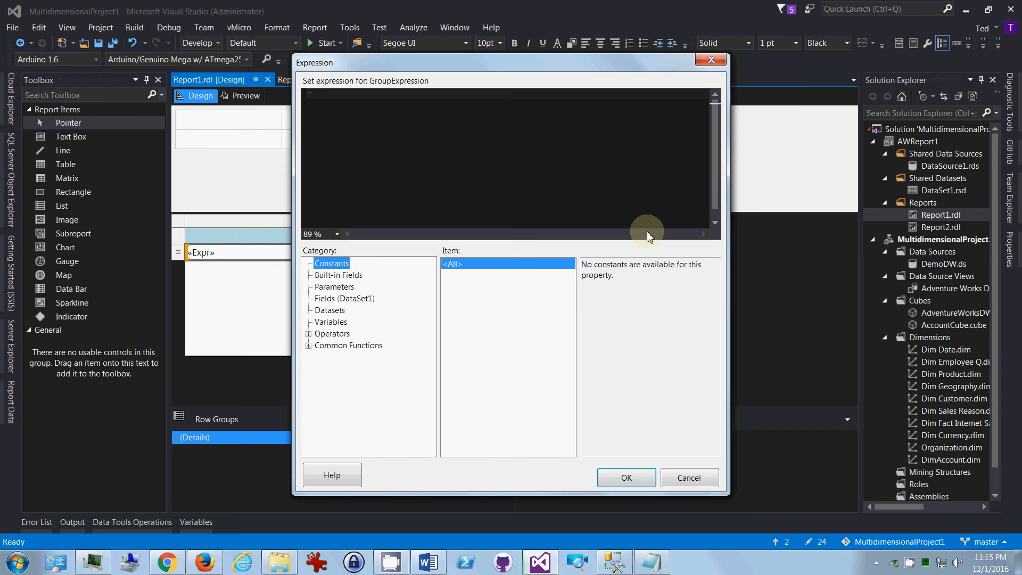
Step: Copy =Ceiling(RowNumber(Nothing)/Parameters!RowNumber.Value) from the Notepad notes and paste it over the default content of the group expression
{"action": "key", "text": "alt+Tab"}
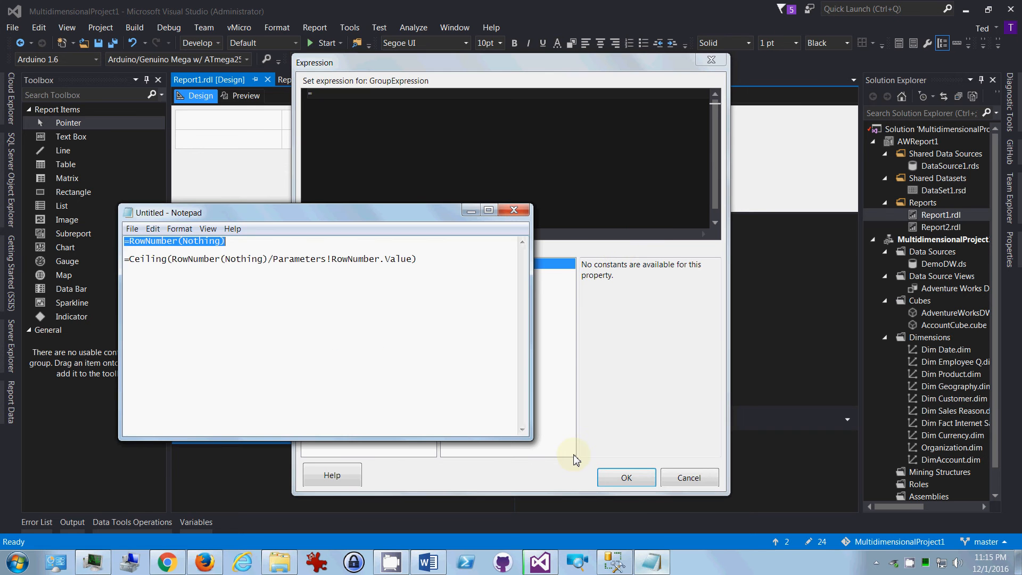
{"action": "left_click", "coordinate": [126, 258]}
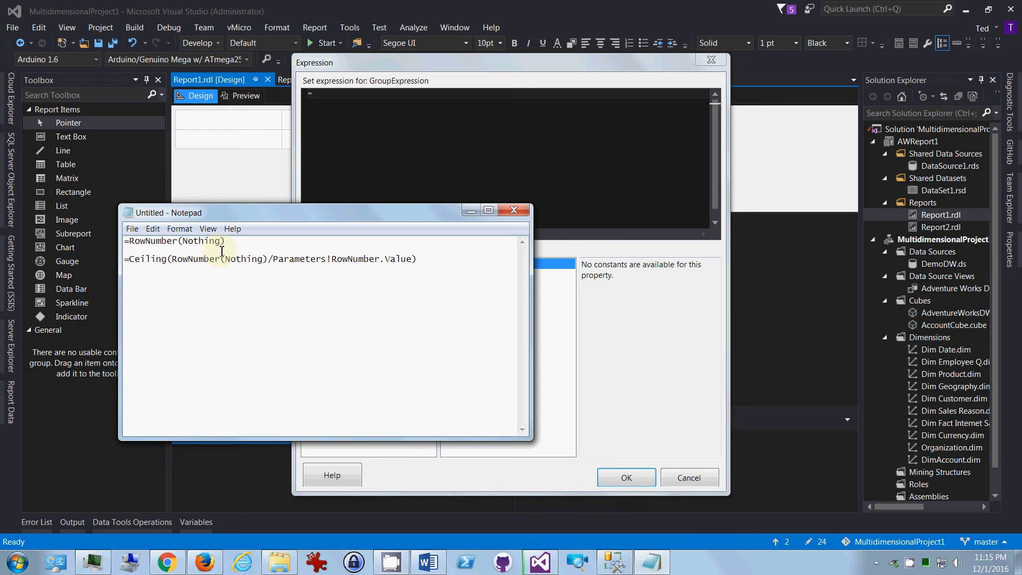
{"action": "left_click", "coordinate": [429, 259], "text": "shift"}
{"action": "key", "text": "ctrl+c"}
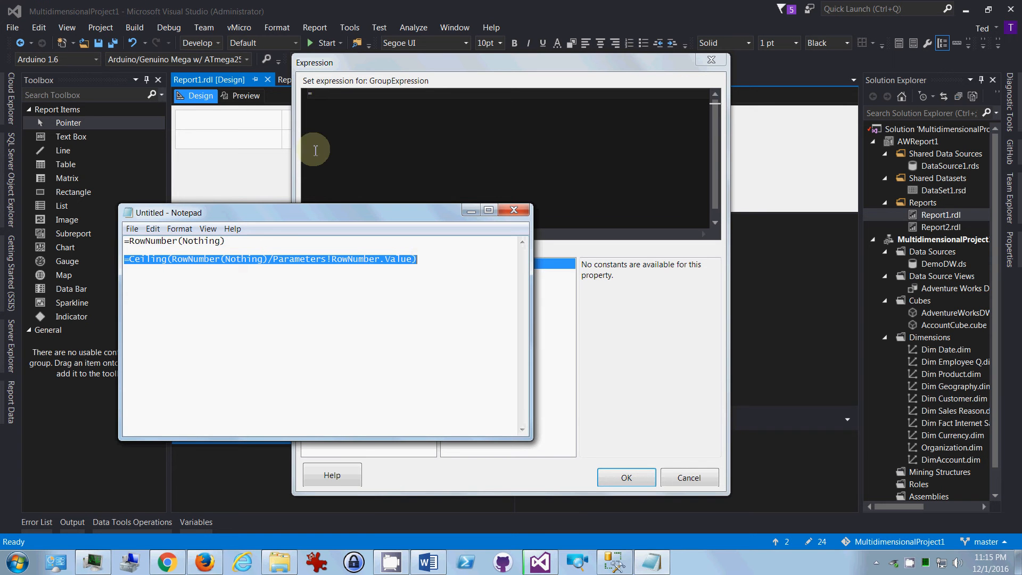
{"action": "left_click", "coordinate": [324, 96]}
{"action": "key", "text": "ctrl+a"}
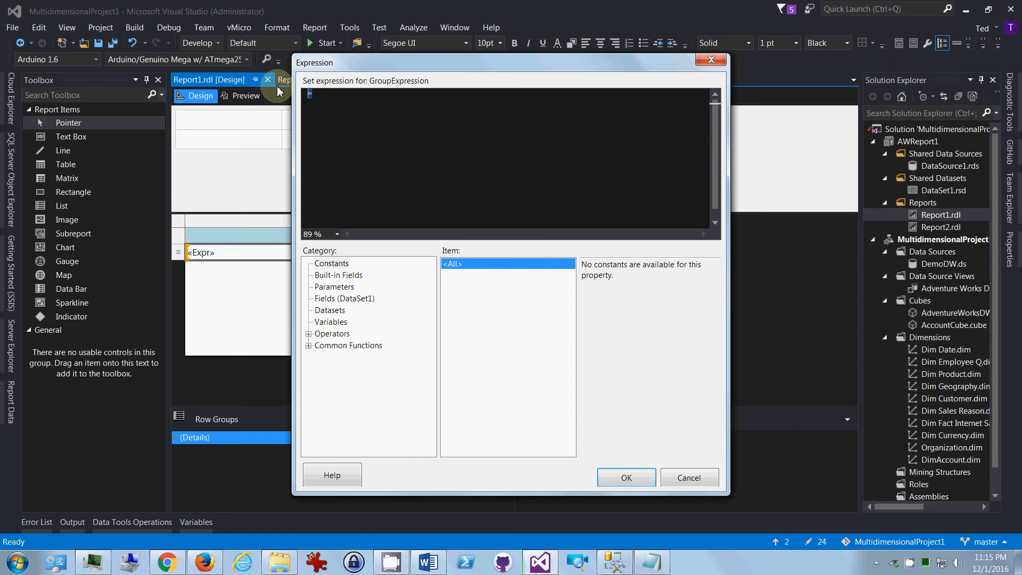
{"action": "key", "text": "ctrl+v"}
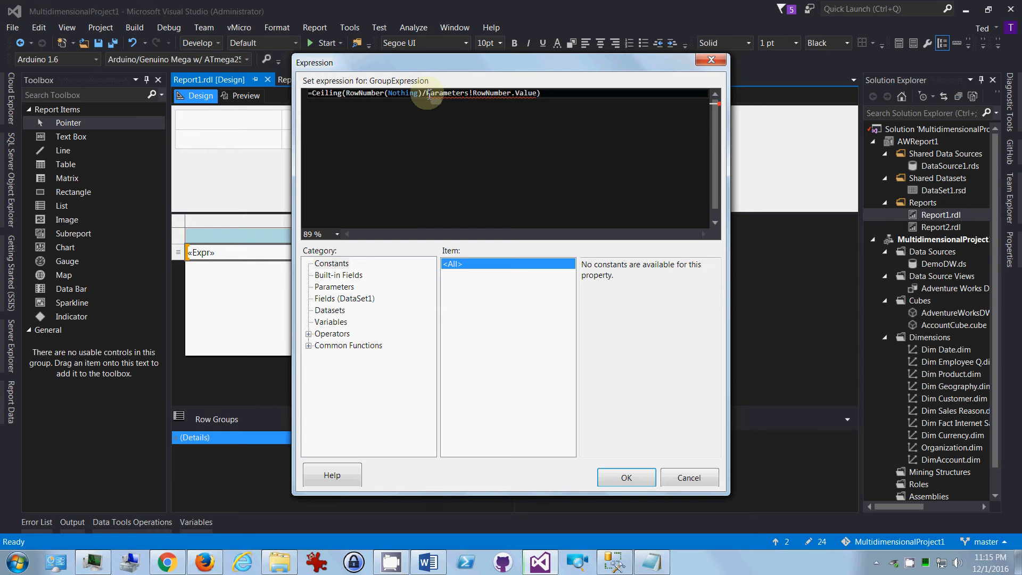
Step: Replace Parameters!RowNumber.Value in the group expression with 10
{"action": "left_click_drag", "start_coordinate": [427, 94], "coordinate": [536, 91]}
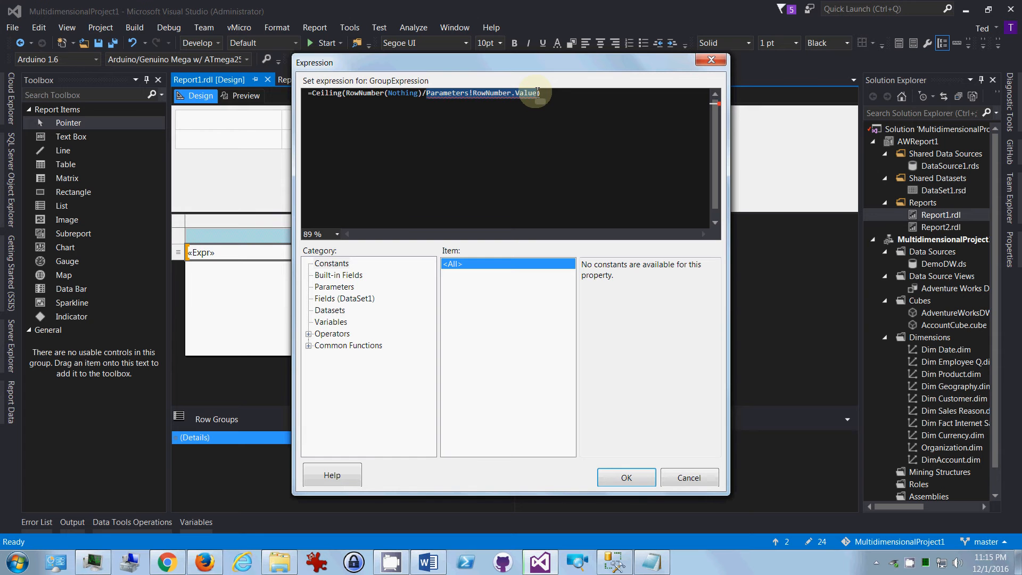
{"action": "type", "text": "10"}
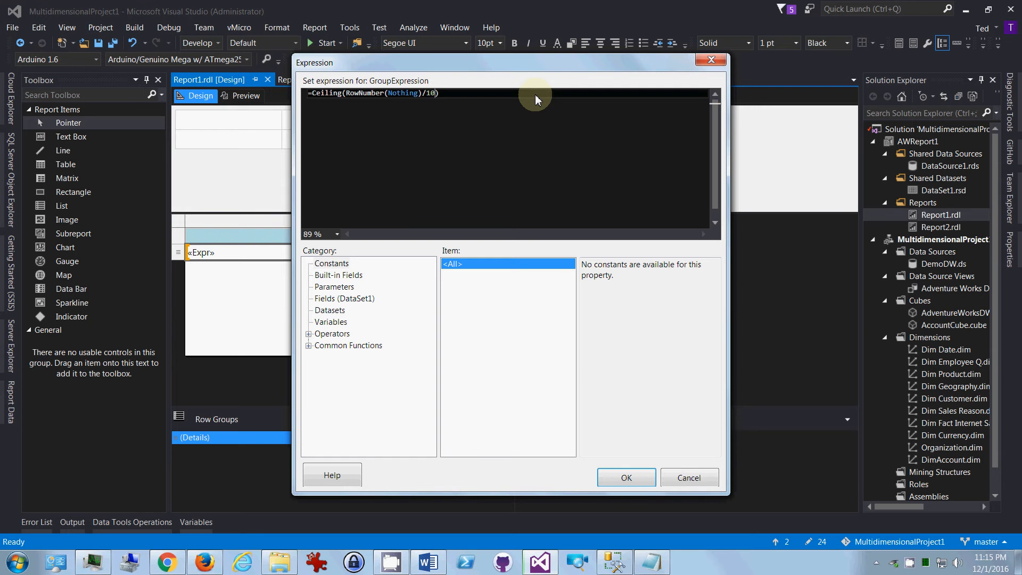
Step: Copy =Ceiling(RowNumber(Nothing)/10) from the expression editor into the Notepad notes, on its own line between the two existing expressions
{"action": "key", "text": "ctrl+a"}
{"action": "key", "text": "ctrl+c"}
{"action": "left_click", "coordinate": [659, 563]}
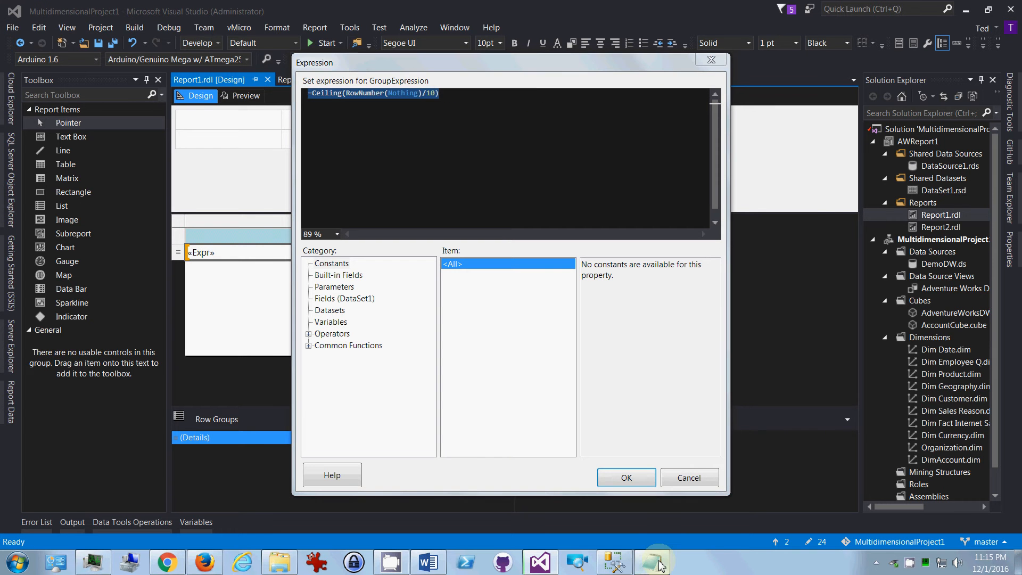
{"action": "key", "text": "Return"}
{"action": "key", "text": "Up"}
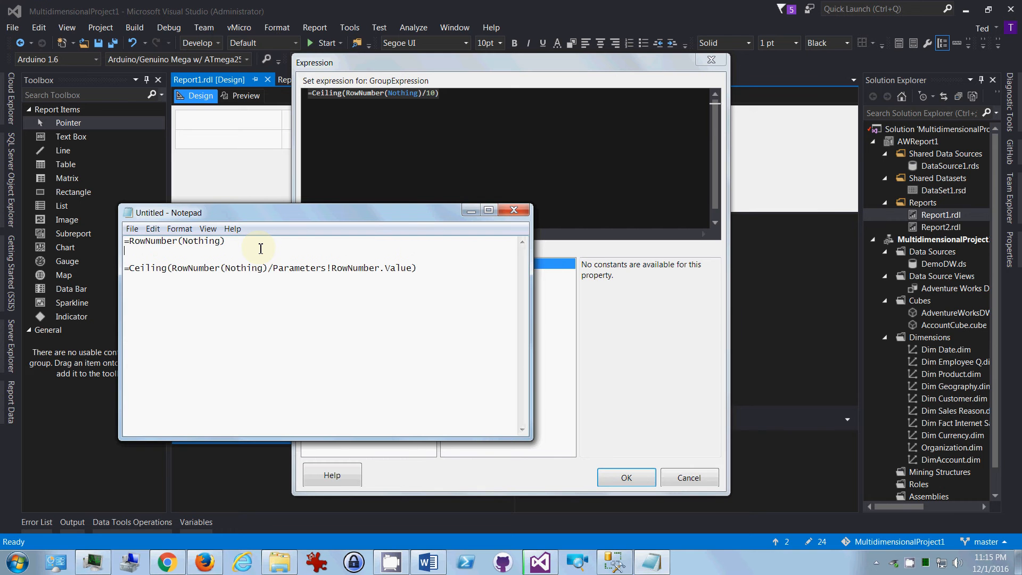
{"action": "key", "text": "Return"}
{"action": "key", "text": "ctrl+v"}
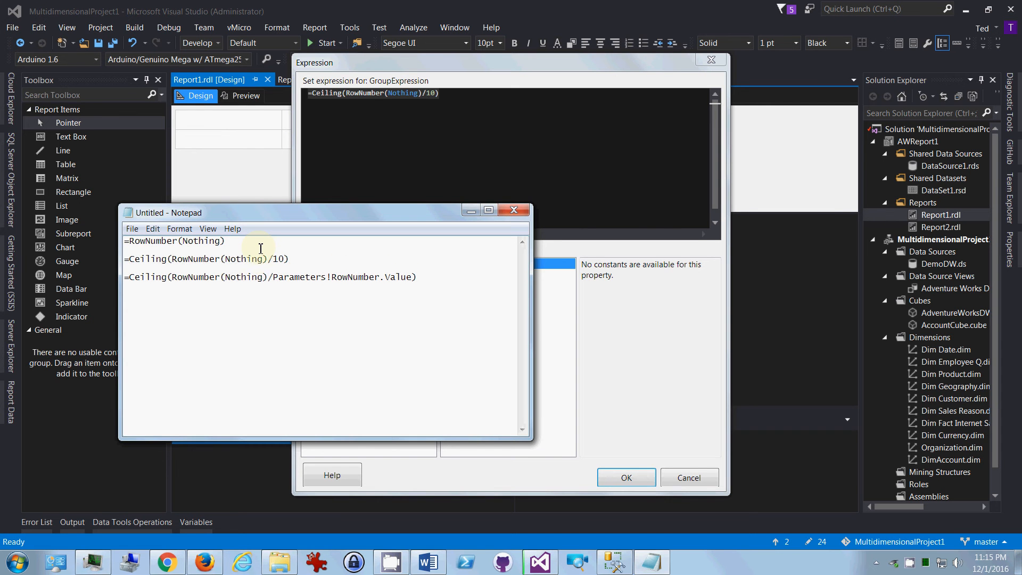
Step: Accept the group expression, create the parent group without a header or footer, and preview Report1
{"action": "left_click", "coordinate": [405, 161]}
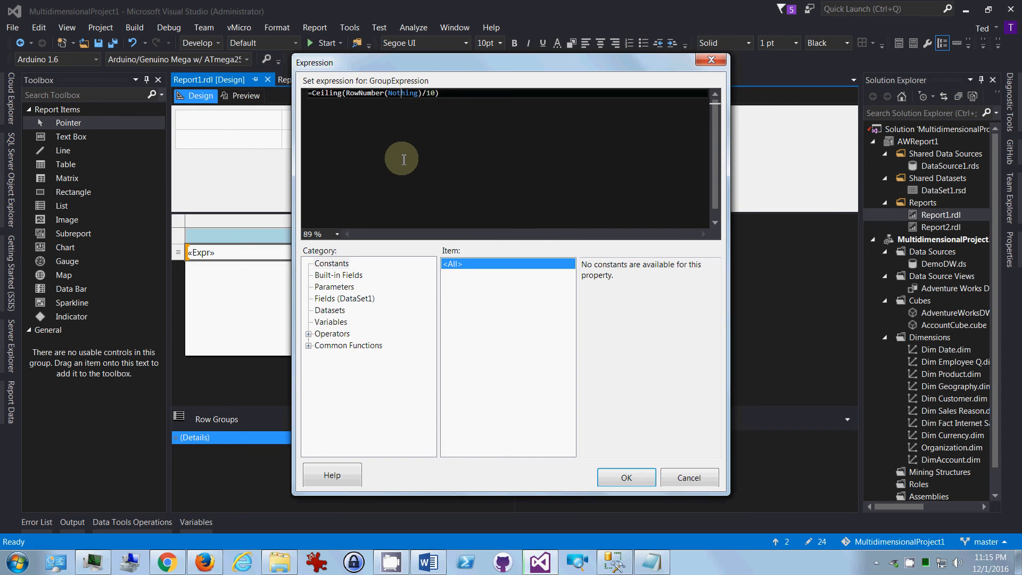
{"action": "left_click", "coordinate": [627, 479]}
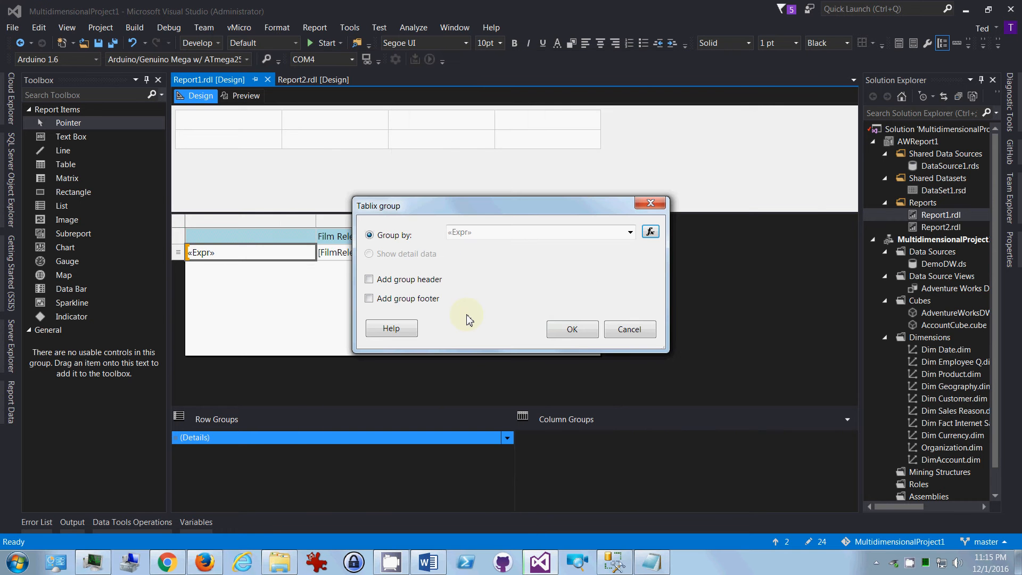
{"action": "left_click", "coordinate": [571, 333]}
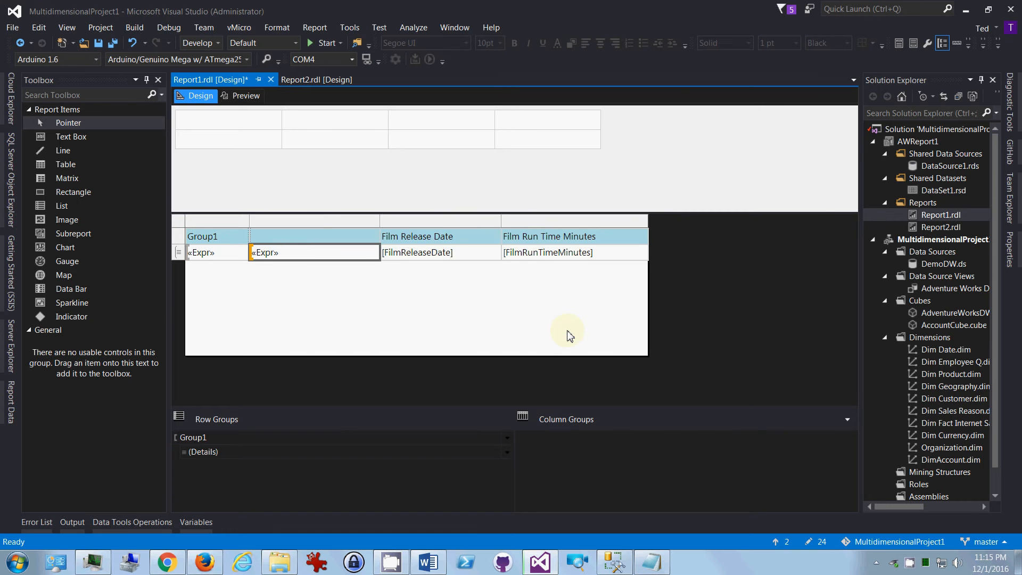
{"action": "left_click", "coordinate": [242, 96]}
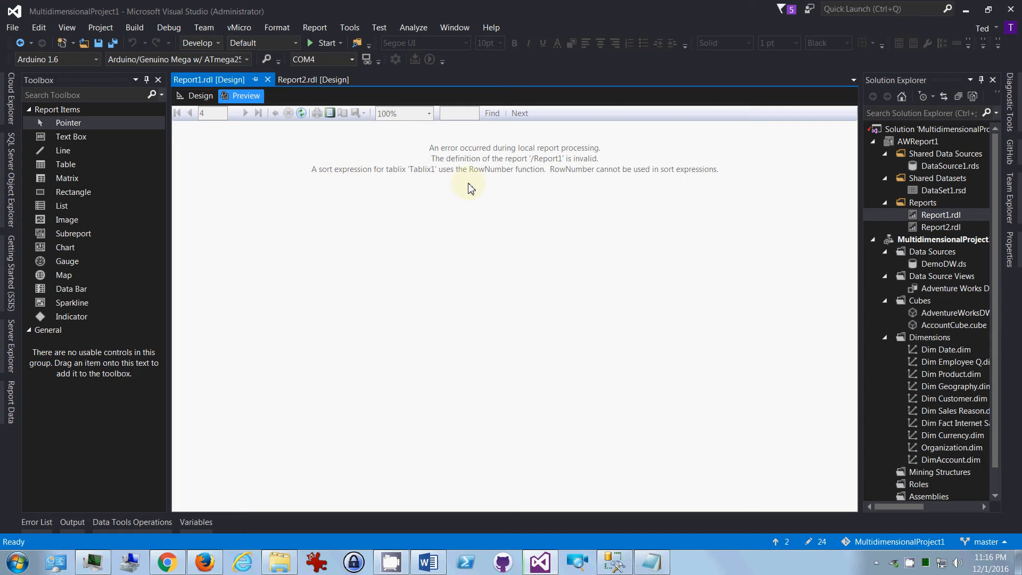
Step: Return to the report design and check the fill and visibility properties of the Group1 detail cell's text box, leaving them as they are
{"action": "left_click", "coordinate": [196, 98]}
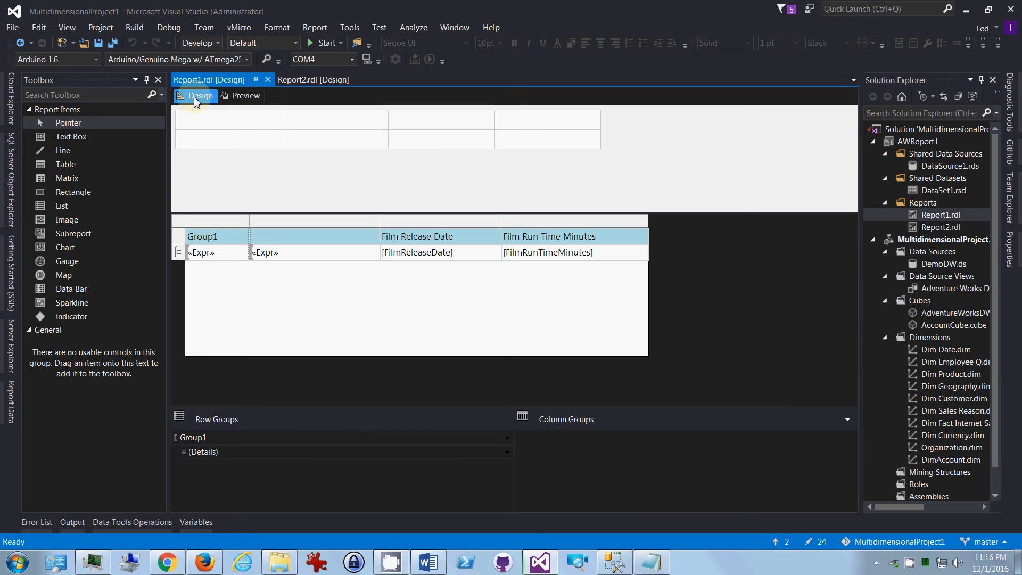
{"action": "right_click", "coordinate": [230, 258]}
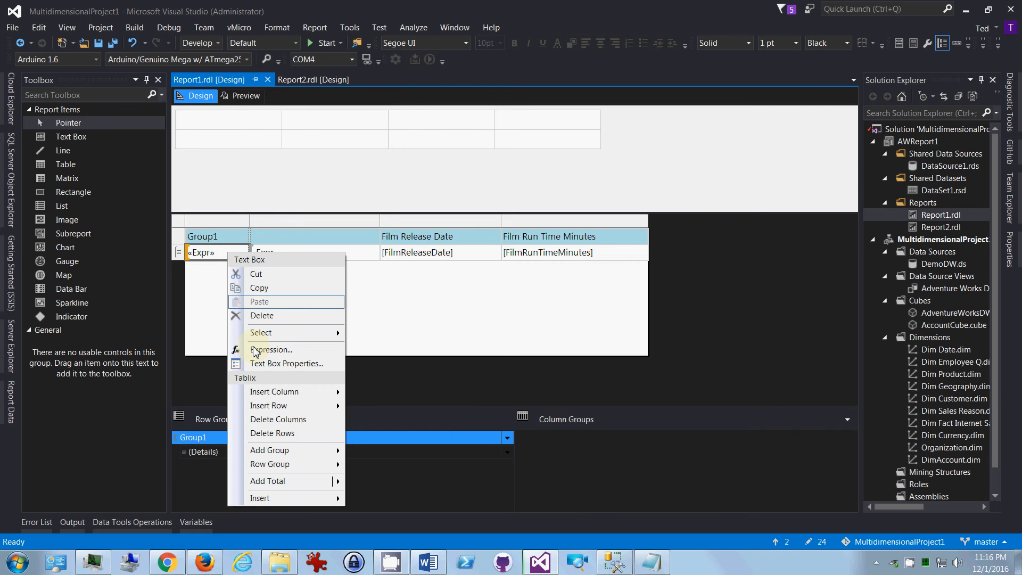
{"action": "left_click", "coordinate": [261, 366]}
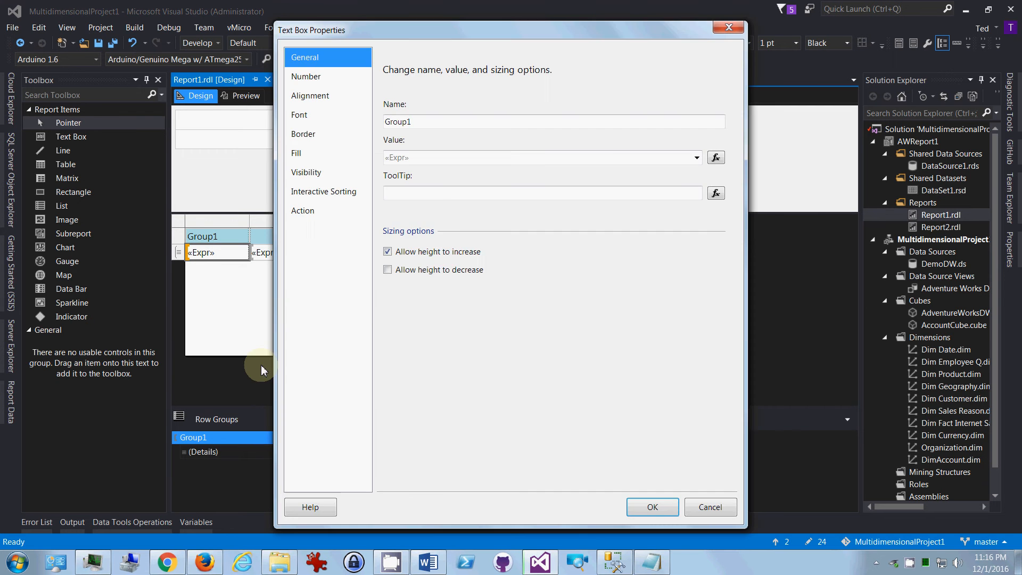
{"action": "left_click", "coordinate": [307, 153]}
{"action": "left_click", "coordinate": [309, 169]}
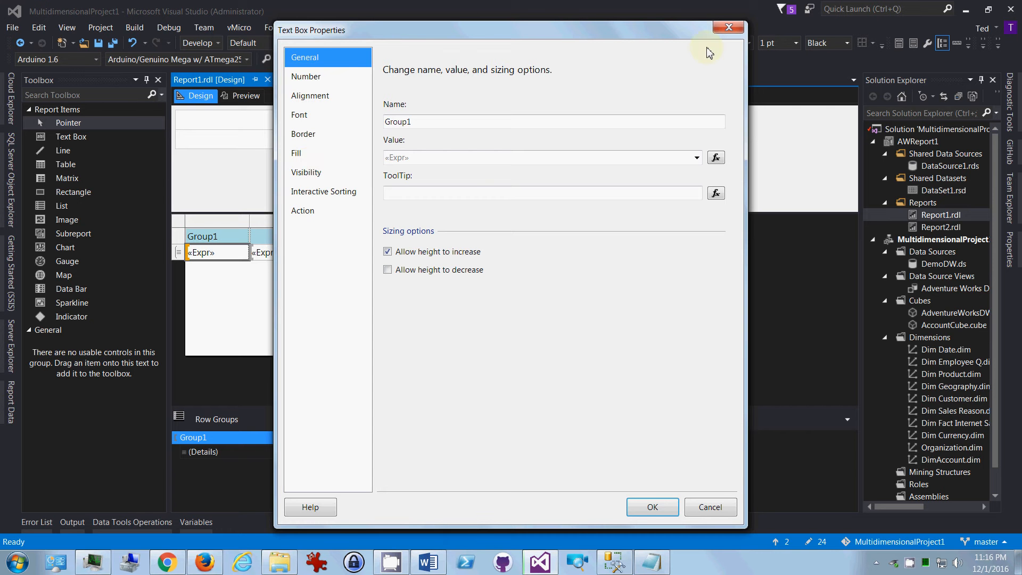
{"action": "left_click", "coordinate": [729, 27]}
Step: Check the sorting options in the tablix properties, from both the detail row and the Group1 column, without changing anything
{"action": "left_click", "coordinate": [180, 256]}
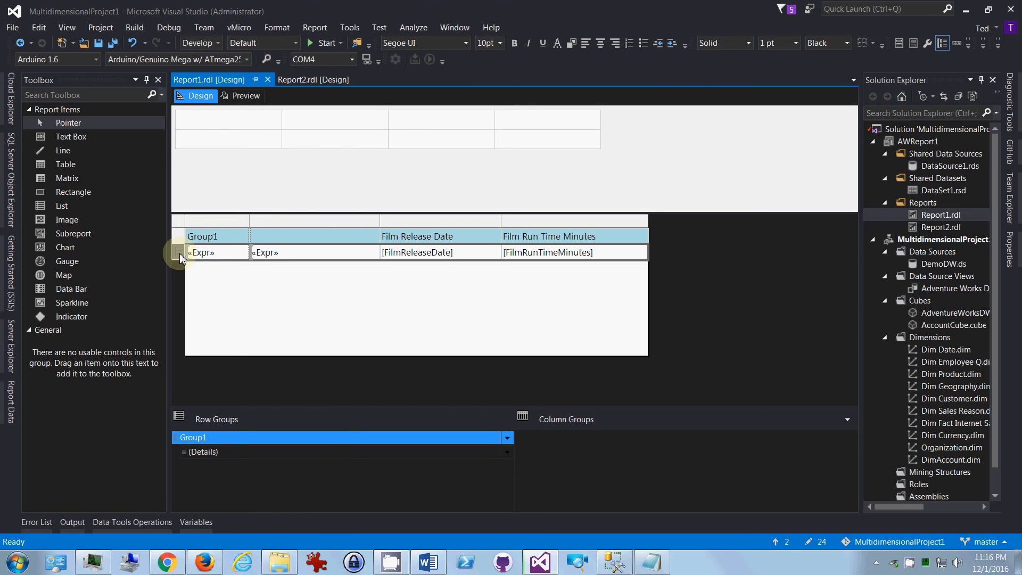
{"action": "right_click", "coordinate": [180, 257]}
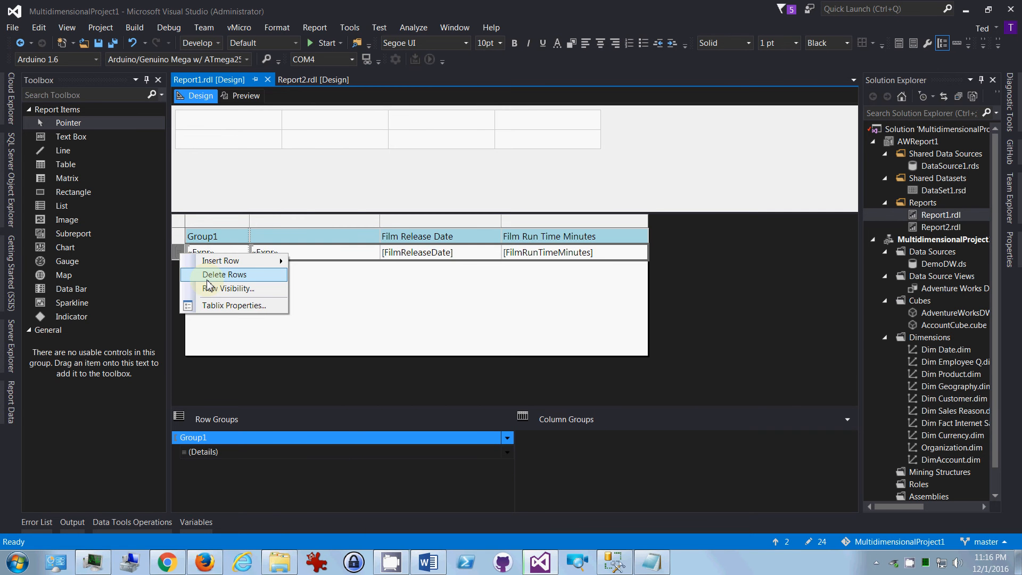
{"action": "left_click", "coordinate": [212, 306]}
{"action": "left_click", "coordinate": [306, 113]}
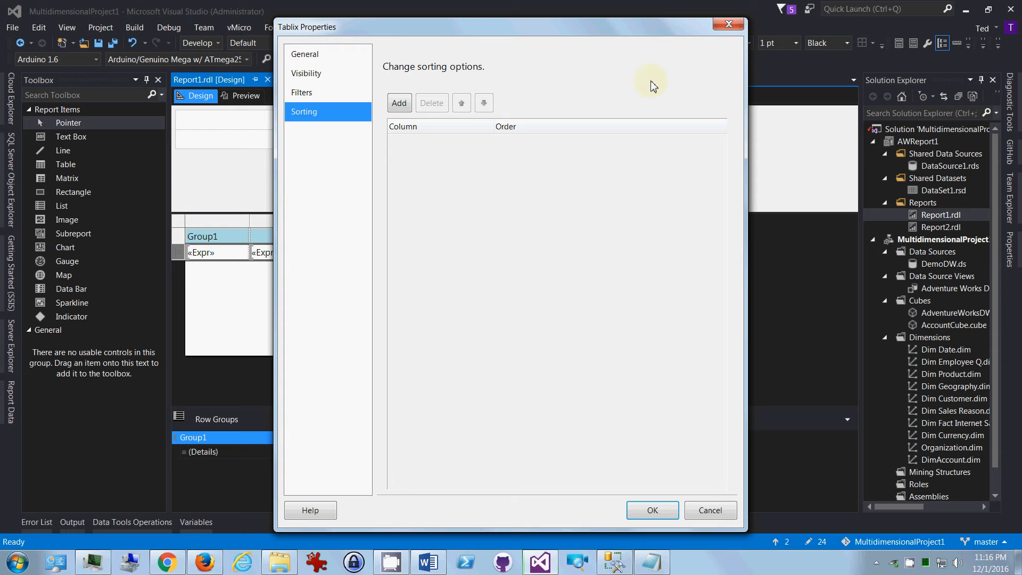
{"action": "left_click", "coordinate": [728, 25]}
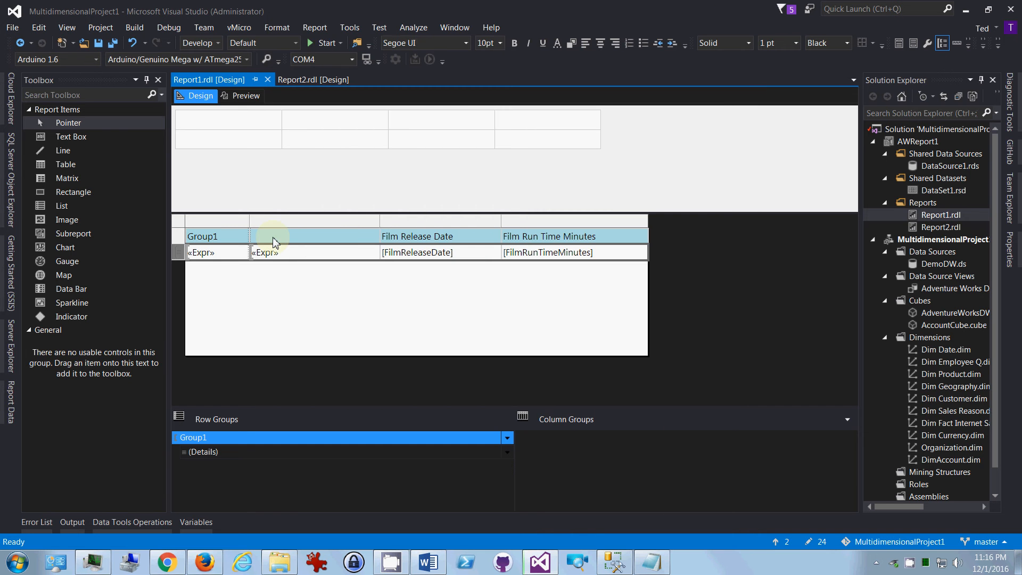
{"action": "right_click", "coordinate": [219, 221]}
{"action": "left_click", "coordinate": [257, 275]}
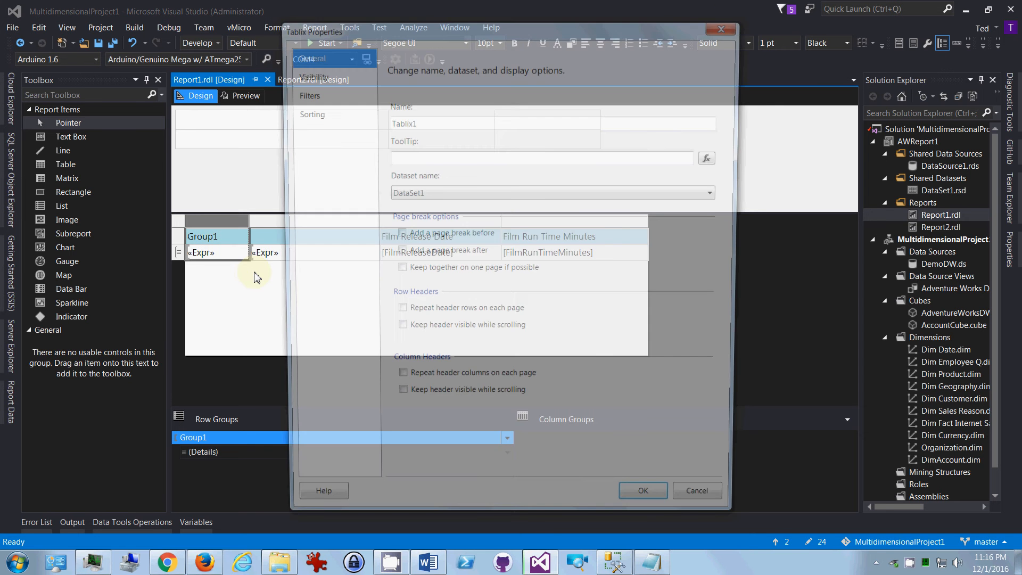
{"action": "left_click", "coordinate": [303, 120]}
{"action": "left_click", "coordinate": [732, 27]}
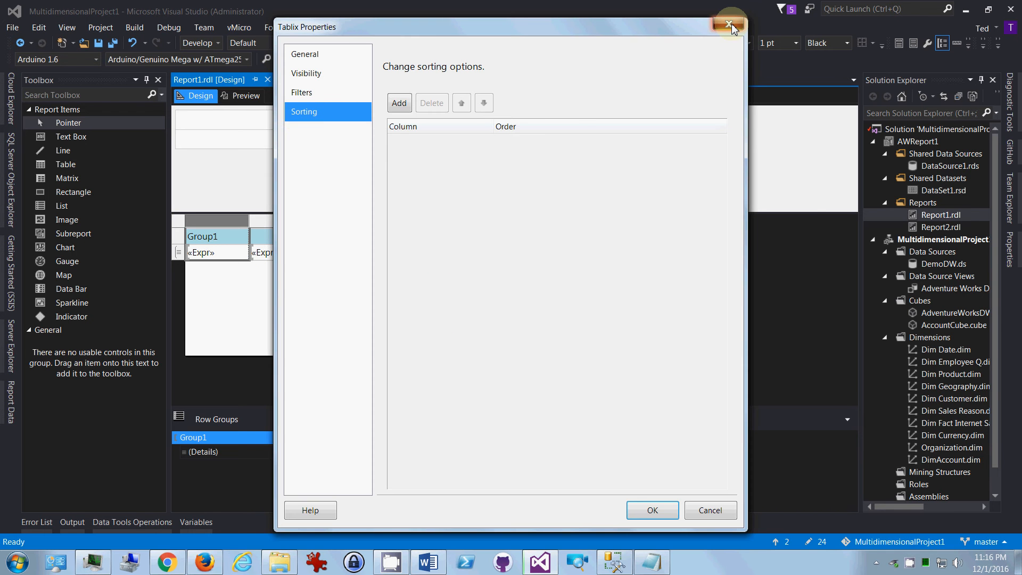
Step: Examine the sort expression and the group expression in the Group1 row group's properties, closing each expression editor without changes
{"action": "left_click", "coordinate": [248, 442]}
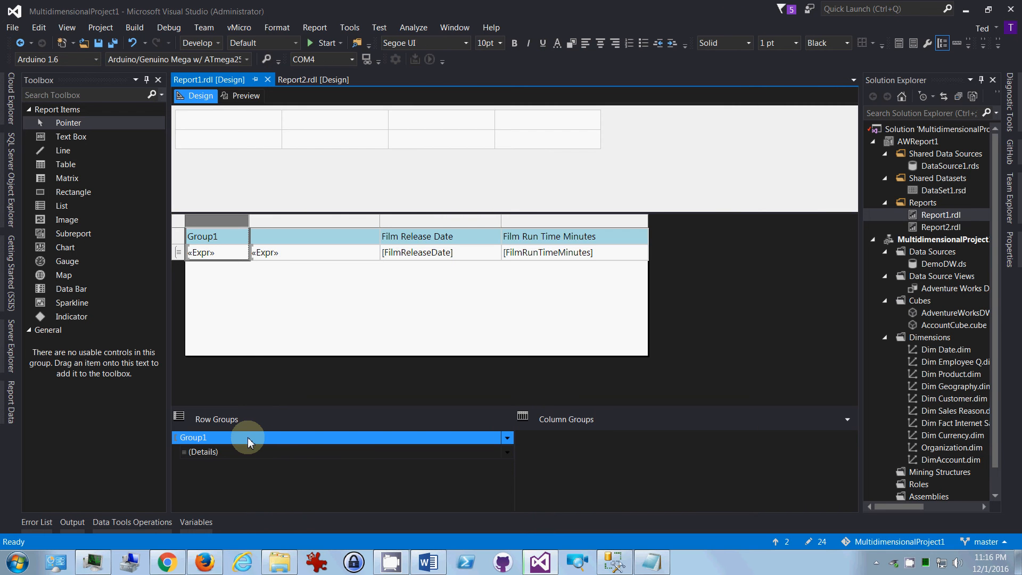
{"action": "right_click", "coordinate": [248, 442]}
{"action": "left_click", "coordinate": [291, 491]}
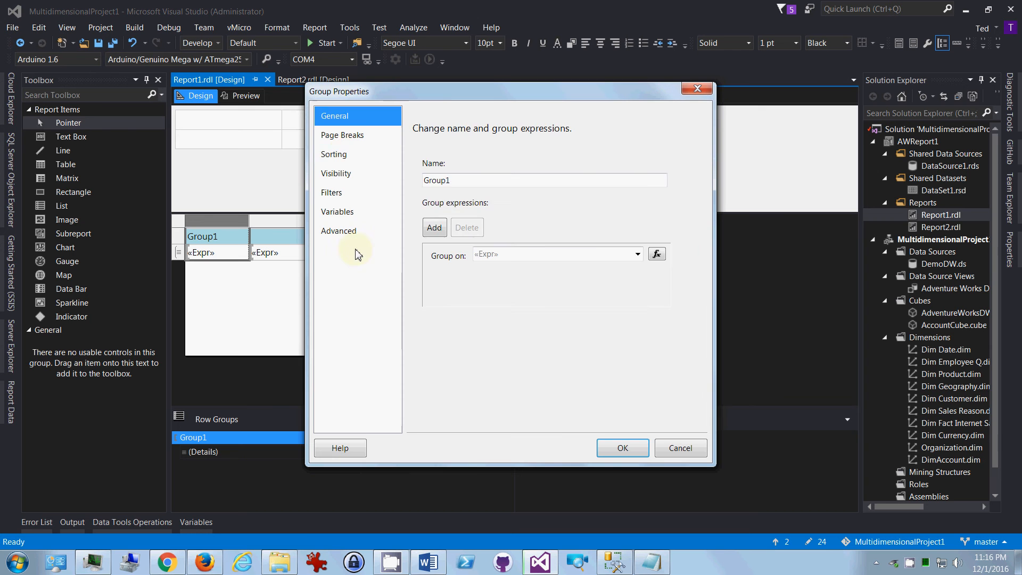
{"action": "left_click", "coordinate": [347, 155]}
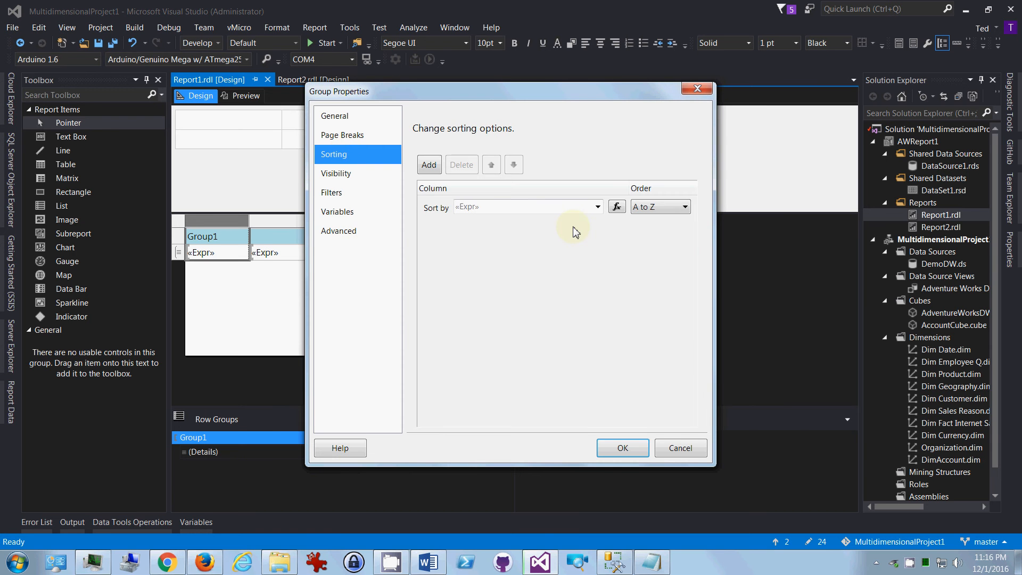
{"action": "left_click", "coordinate": [480, 207]}
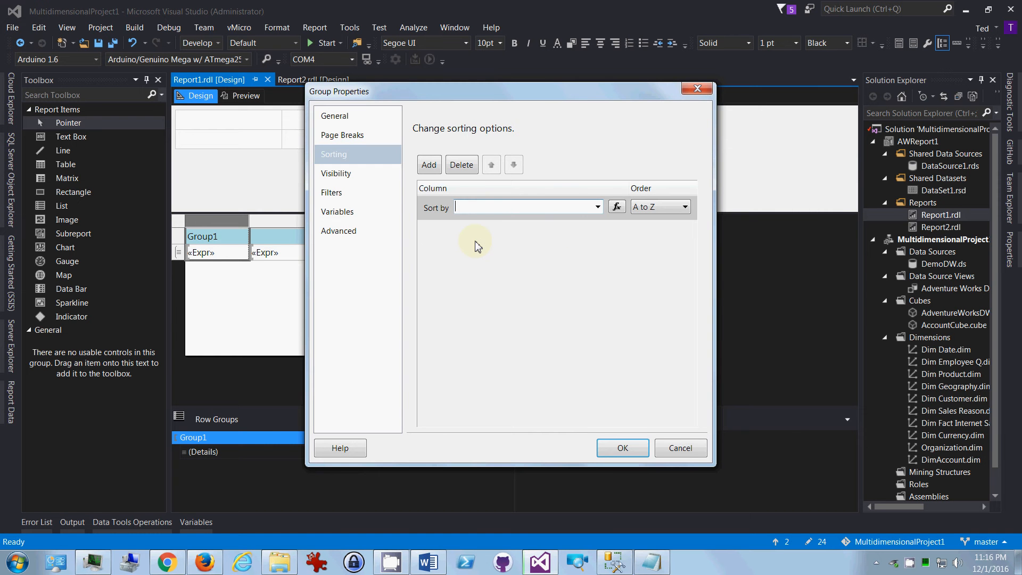
{"action": "left_click", "coordinate": [617, 207]}
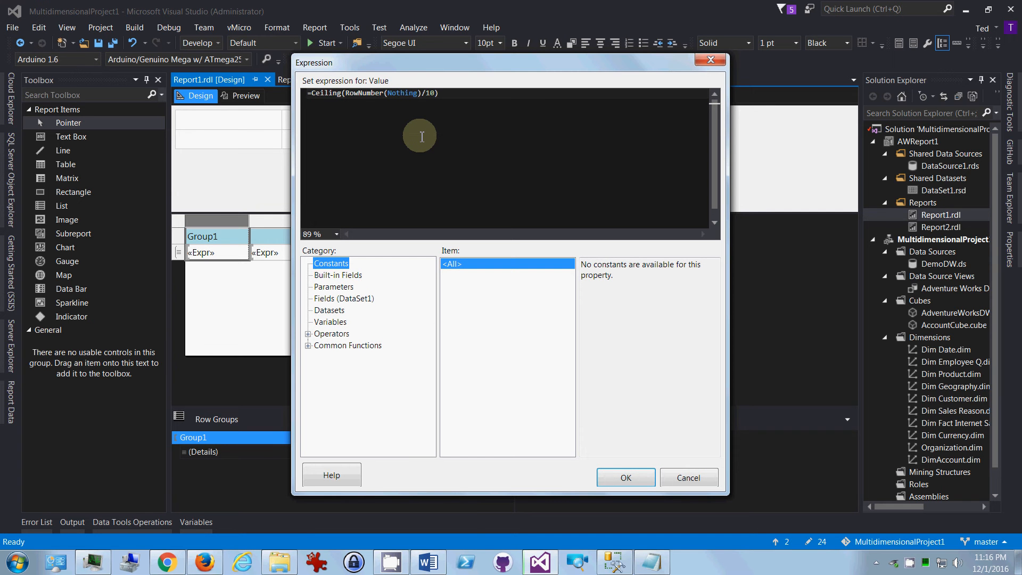
{"action": "left_click", "coordinate": [710, 59]}
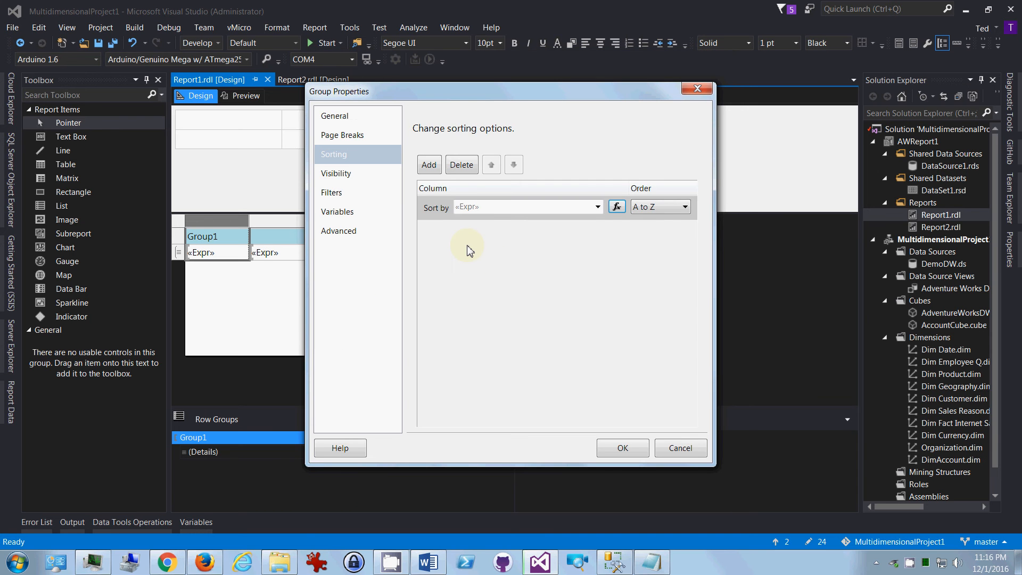
{"action": "left_click", "coordinate": [344, 114]}
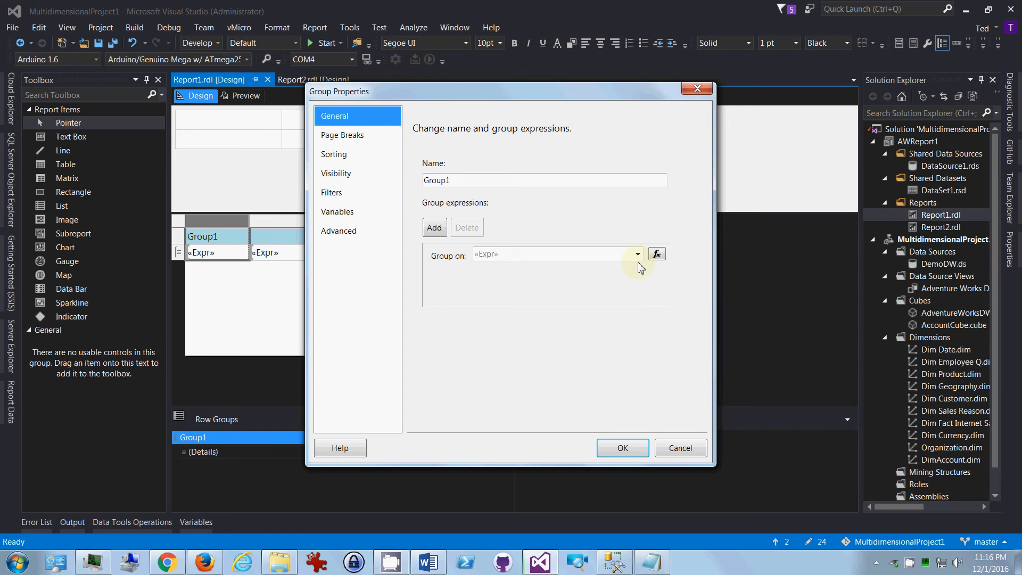
{"action": "left_click", "coordinate": [657, 255]}
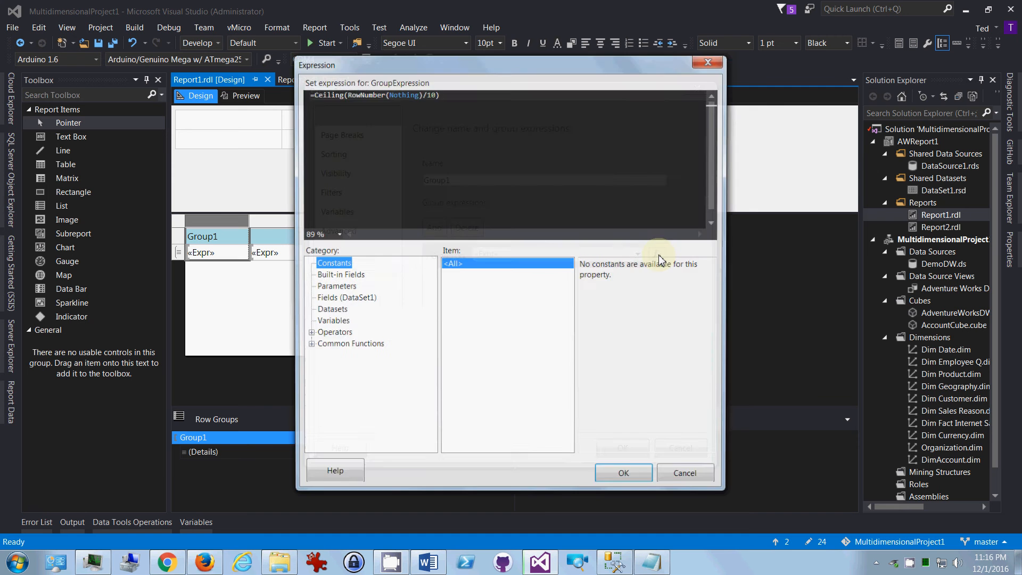
{"action": "left_click", "coordinate": [712, 58]}
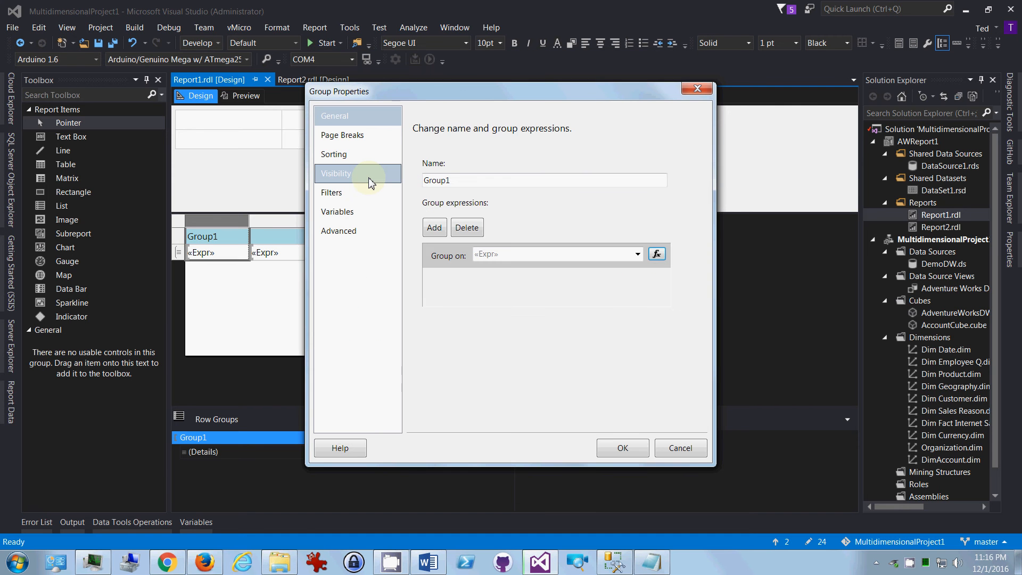
Step: Delete all sort entries from the Group1 row group's sorting options and accept the group properties
{"action": "left_click", "coordinate": [339, 155]}
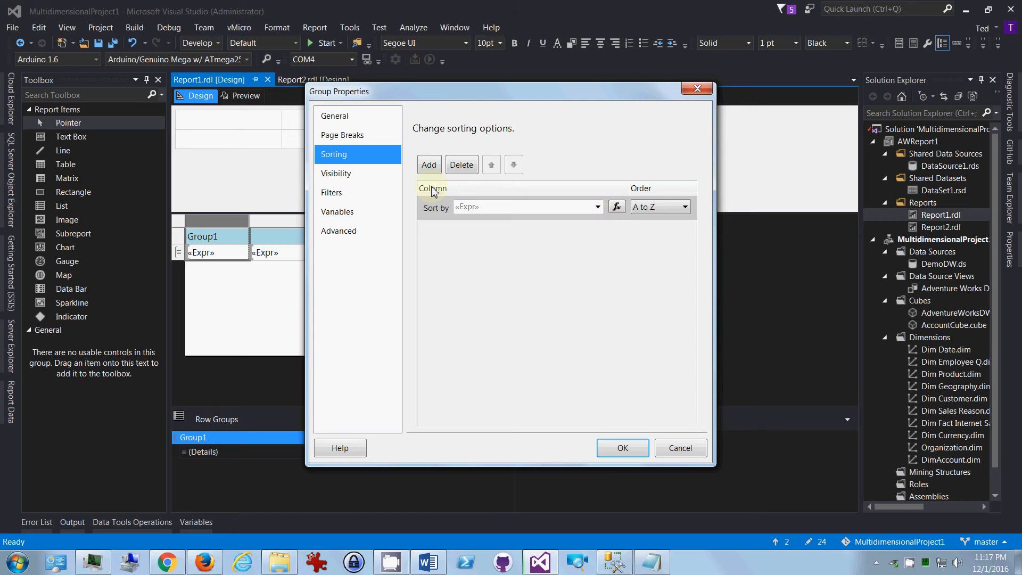
{"action": "left_click", "coordinate": [429, 165]}
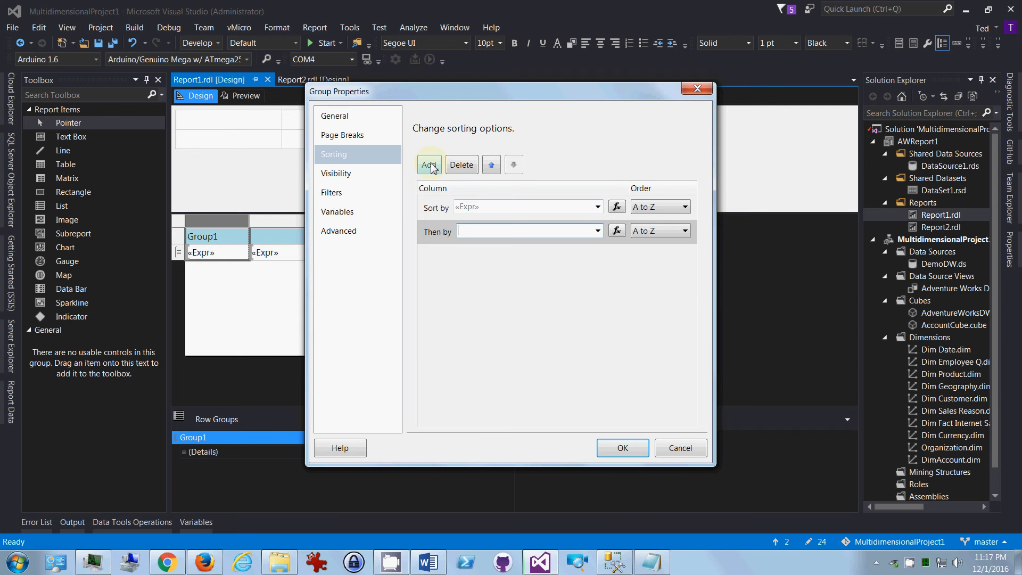
{"action": "left_click", "coordinate": [462, 165]}
{"action": "left_click", "coordinate": [461, 165]}
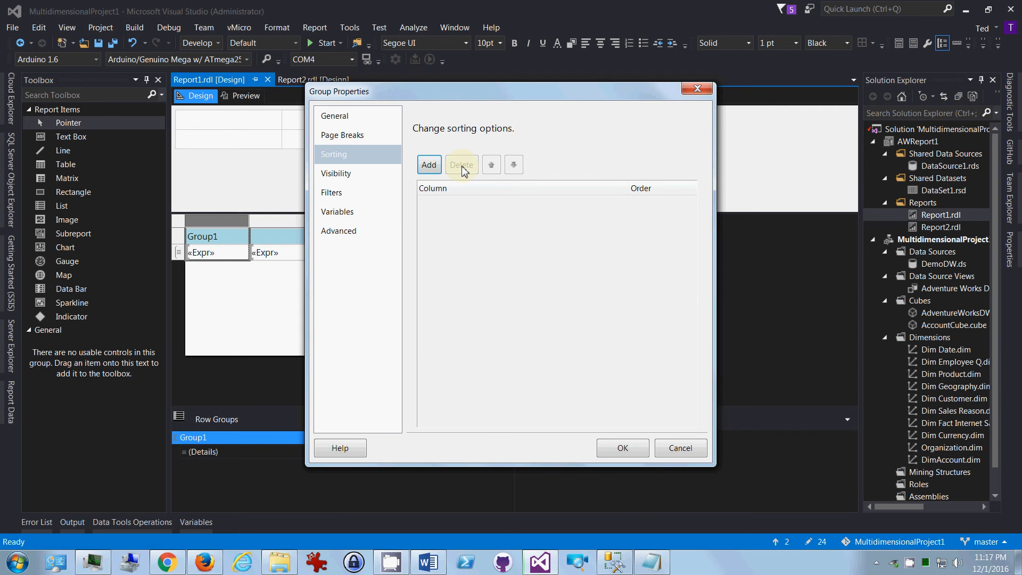
{"action": "left_click", "coordinate": [613, 447]}
Step: Preview Report1 to check the grouping of the numbered rows across its pages, and return to the design
{"action": "left_click", "coordinate": [245, 96]}
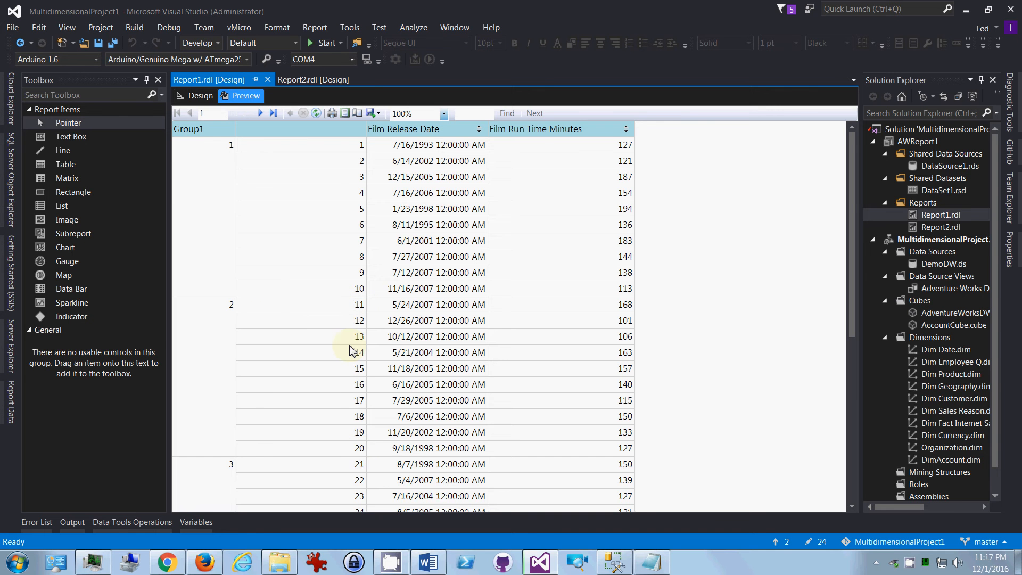
{"action": "scroll", "coordinate": [350, 350], "scroll_direction": "down", "scroll_amount": 6}
{"action": "scroll", "coordinate": [273, 153], "scroll_direction": "down", "scroll_amount": 6}
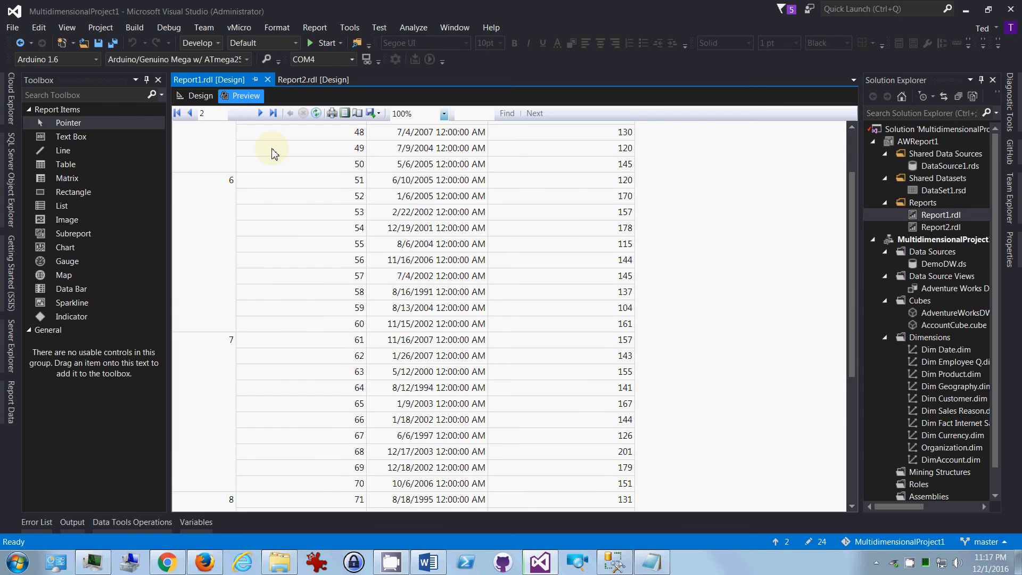
{"action": "left_click", "coordinate": [194, 96]}
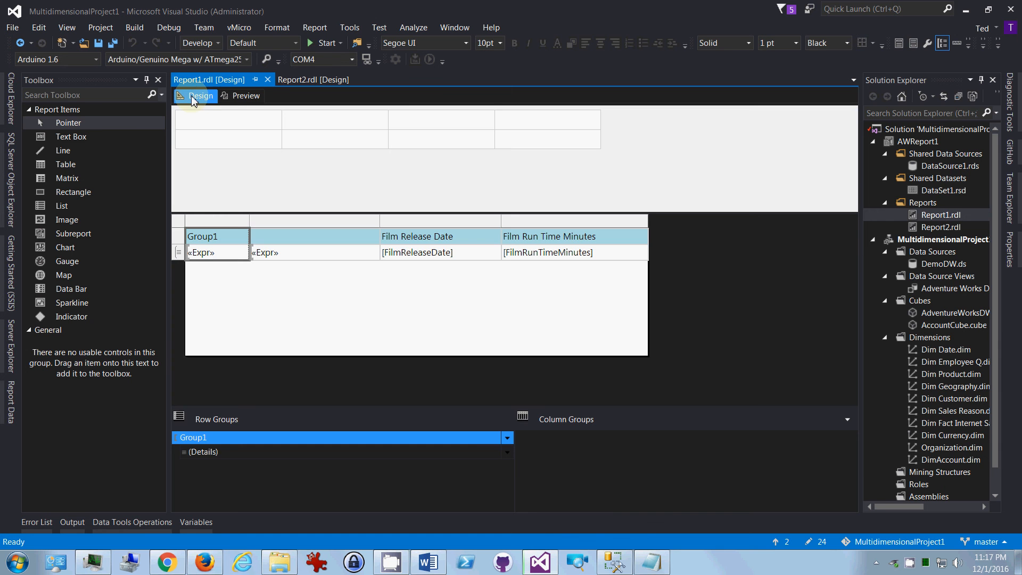
{"action": "left_click", "coordinate": [238, 99]}
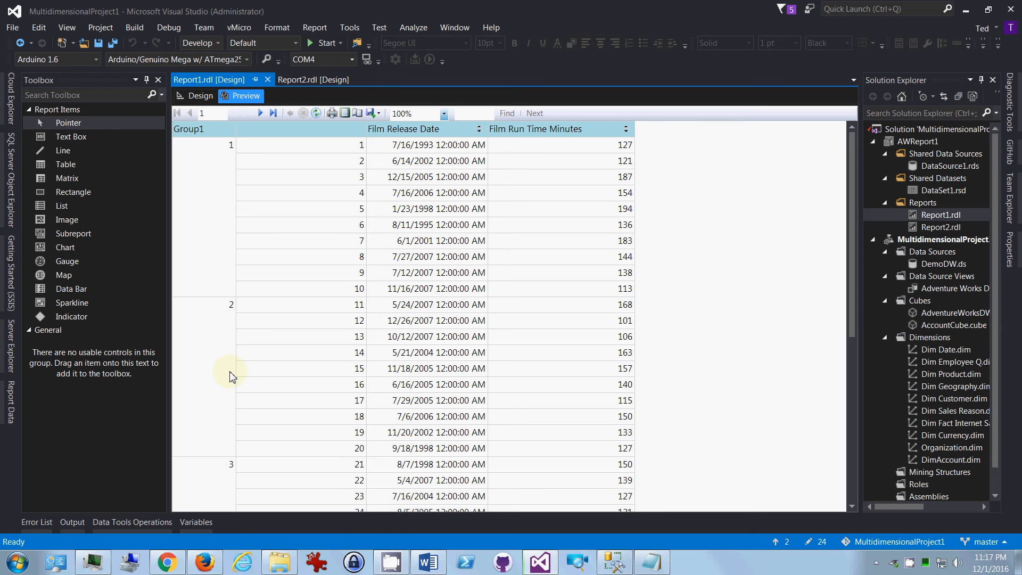
{"action": "left_click", "coordinate": [197, 95]}
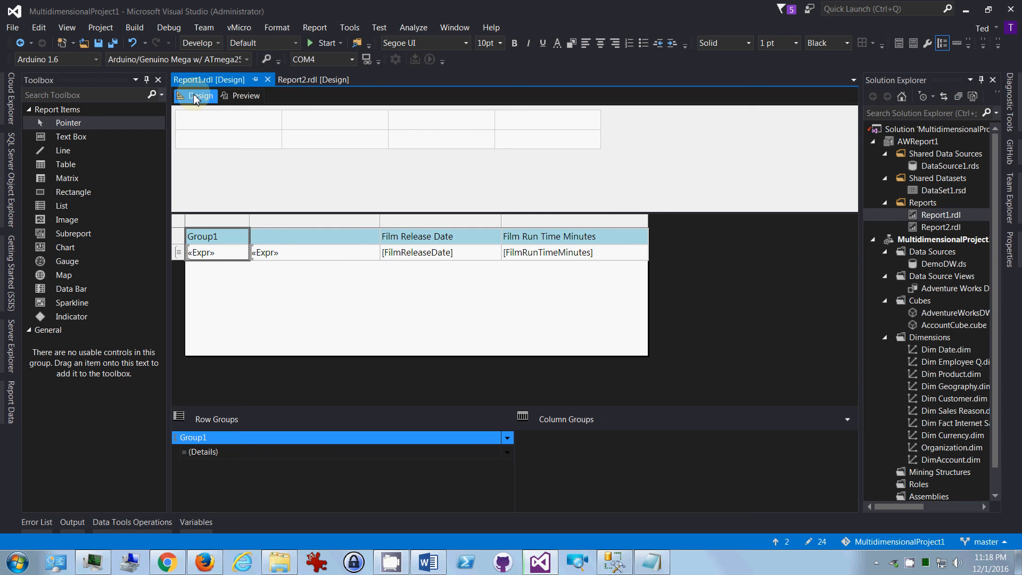
Step: Switch to Report2, check the page break options of its Group1 row group, and briefly preview that report before returning to its design
{"action": "left_click", "coordinate": [300, 80]}
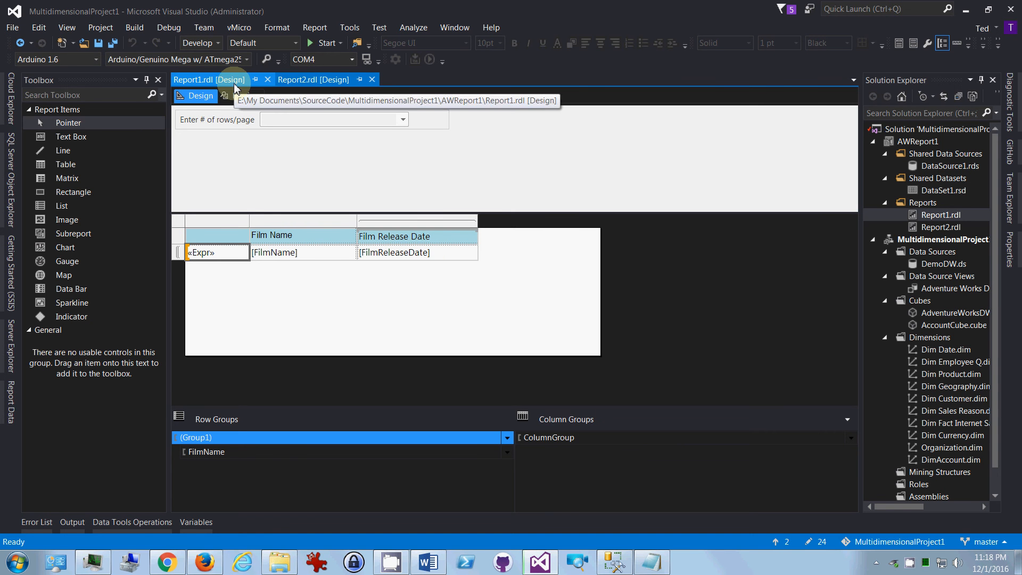
{"action": "right_click", "coordinate": [261, 439]}
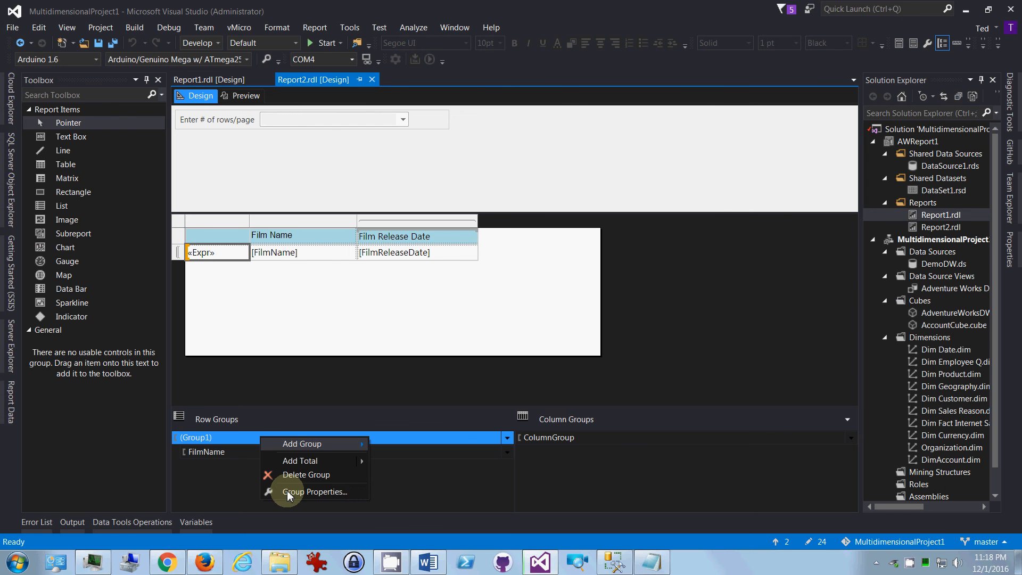
{"action": "left_click", "coordinate": [289, 492]}
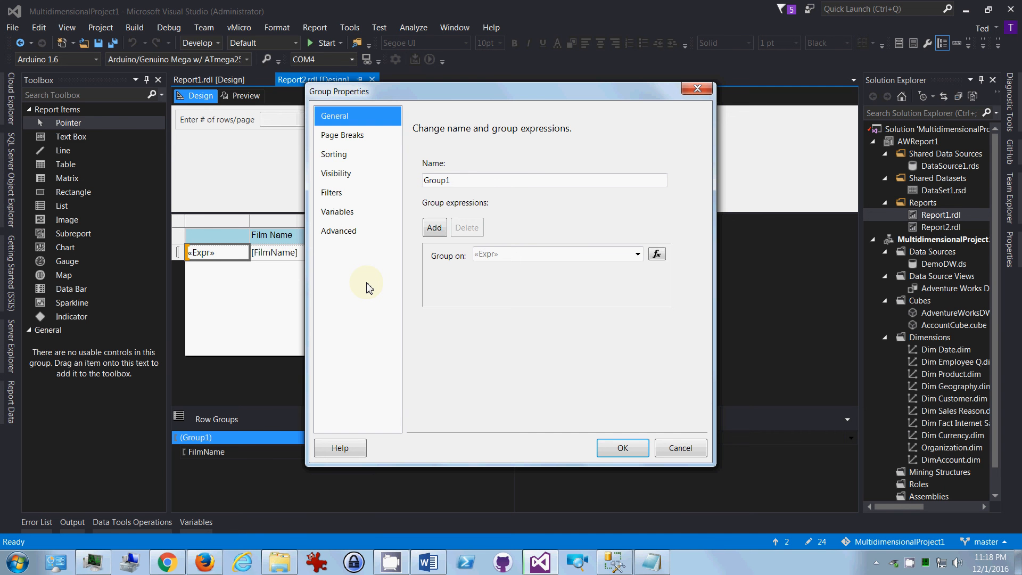
{"action": "left_click", "coordinate": [338, 136]}
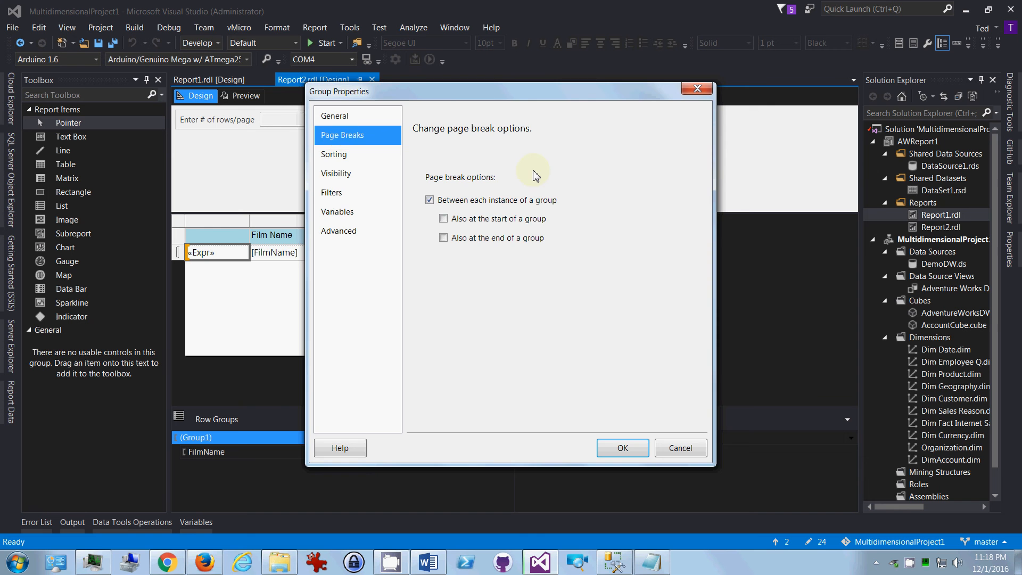
{"action": "key", "text": "Return"}
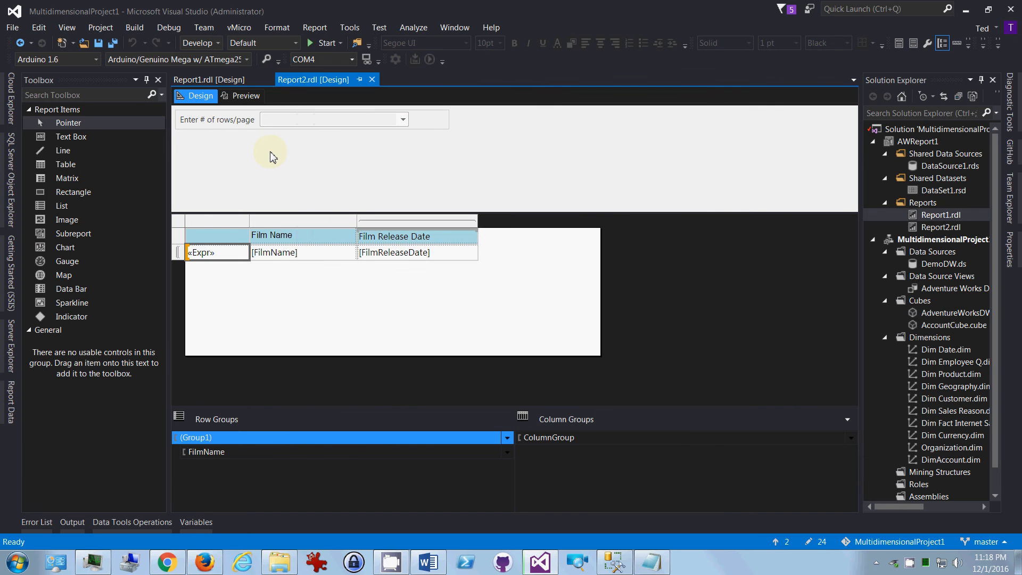
{"action": "left_click", "coordinate": [243, 97]}
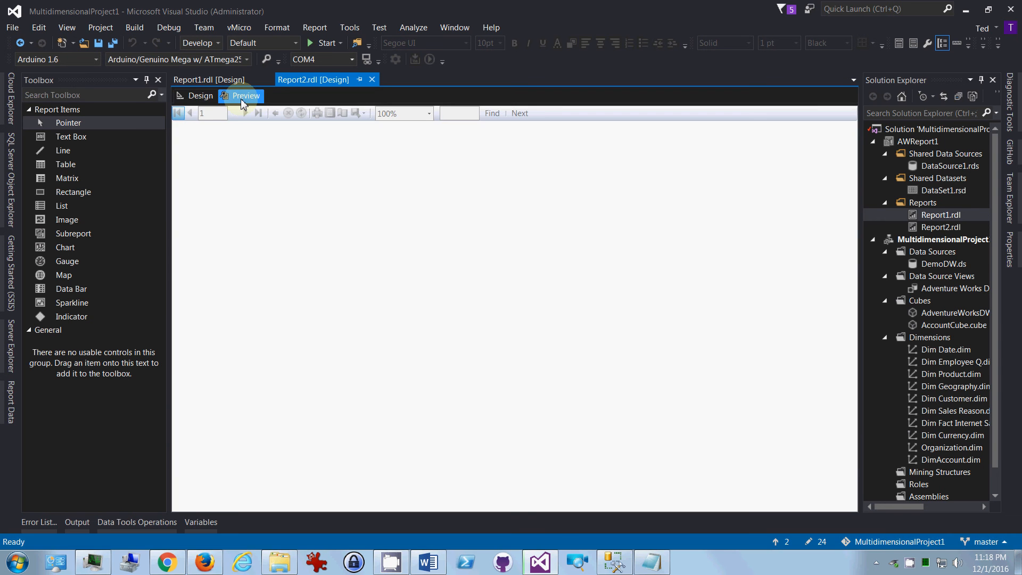
{"action": "left_click", "coordinate": [197, 97]}
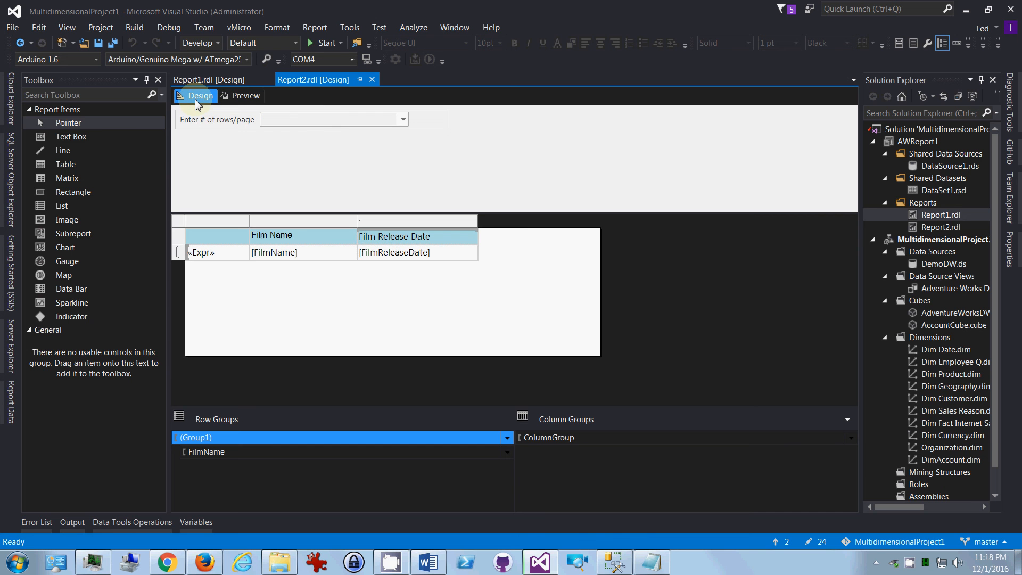
Step: Review the Group1 page break options in Report2 again and close the group properties without changes
{"action": "left_click", "coordinate": [940, 232]}
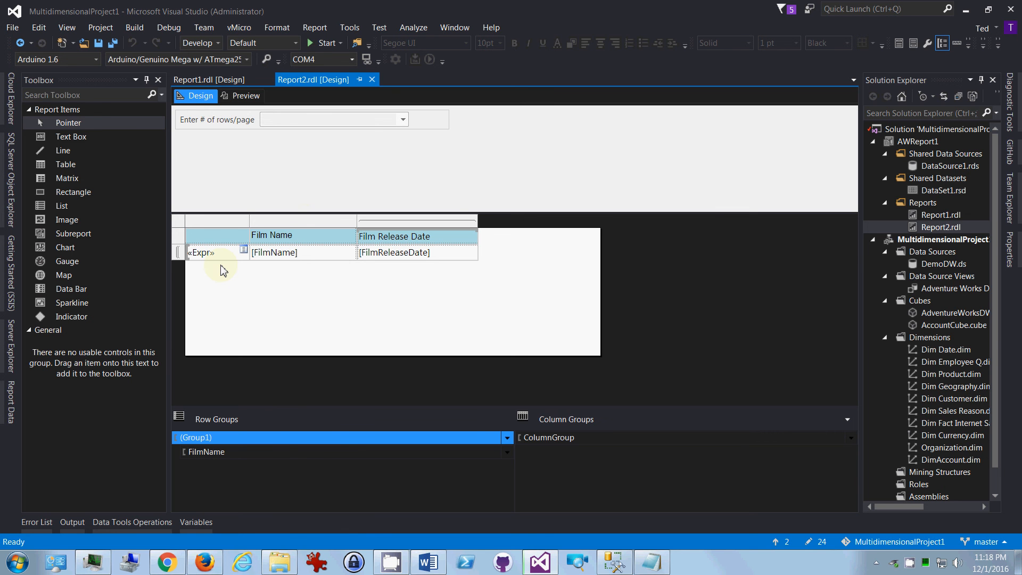
{"action": "right_click", "coordinate": [253, 438]}
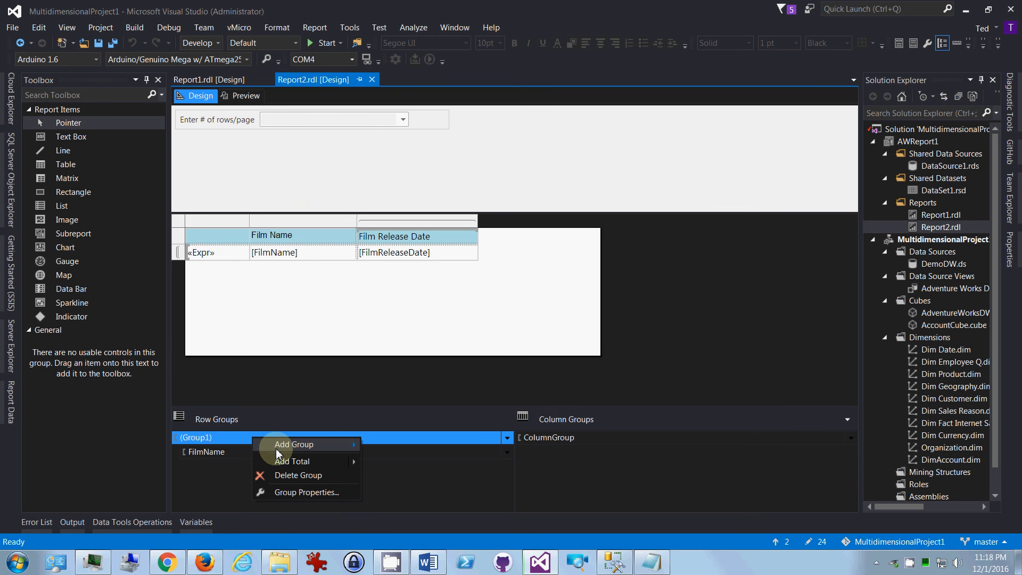
{"action": "left_click", "coordinate": [285, 494]}
{"action": "left_click", "coordinate": [342, 137]}
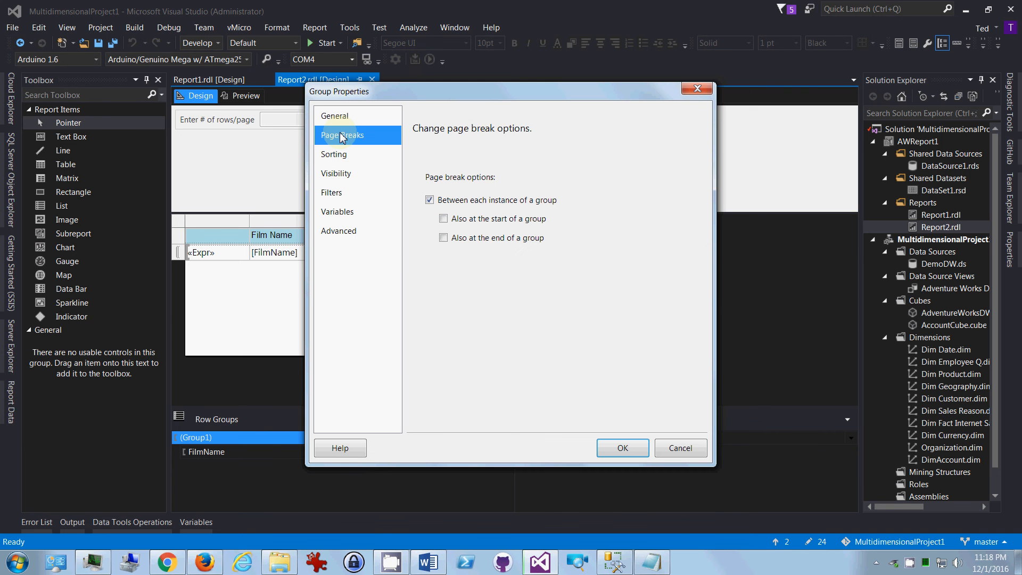
{"action": "left_click", "coordinate": [697, 89]}
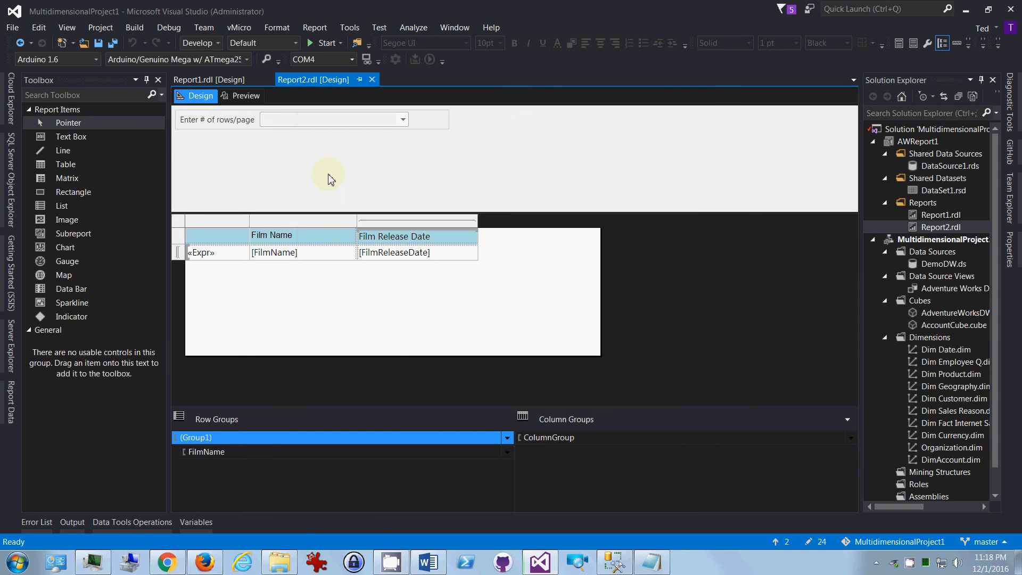
Step: Add a page break between each instance of Group1 in Report1, and preview the report through to its second page
{"action": "left_click", "coordinate": [230, 83]}
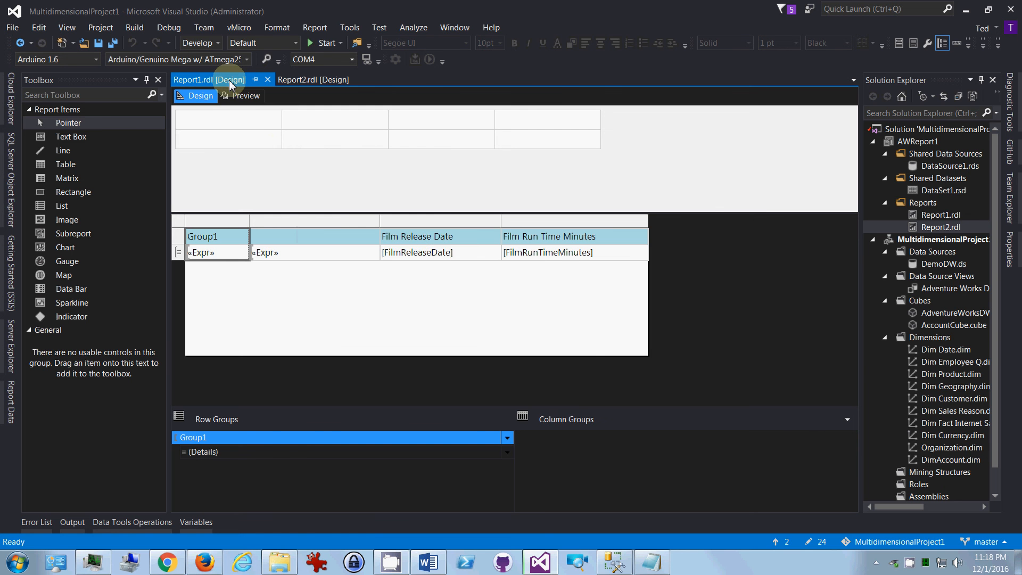
{"action": "right_click", "coordinate": [233, 444]}
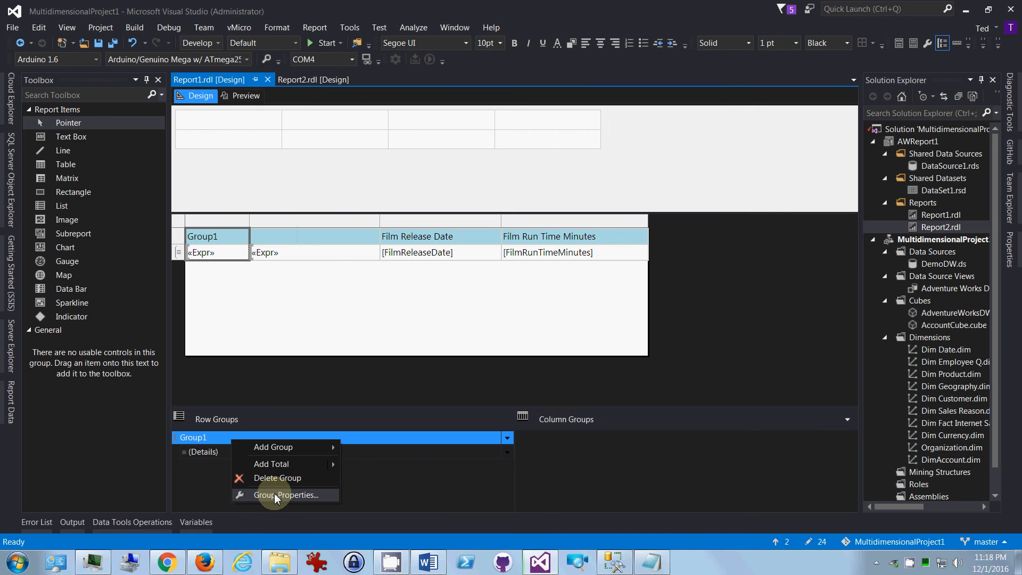
{"action": "left_click", "coordinate": [276, 497]}
{"action": "left_click", "coordinate": [345, 141]}
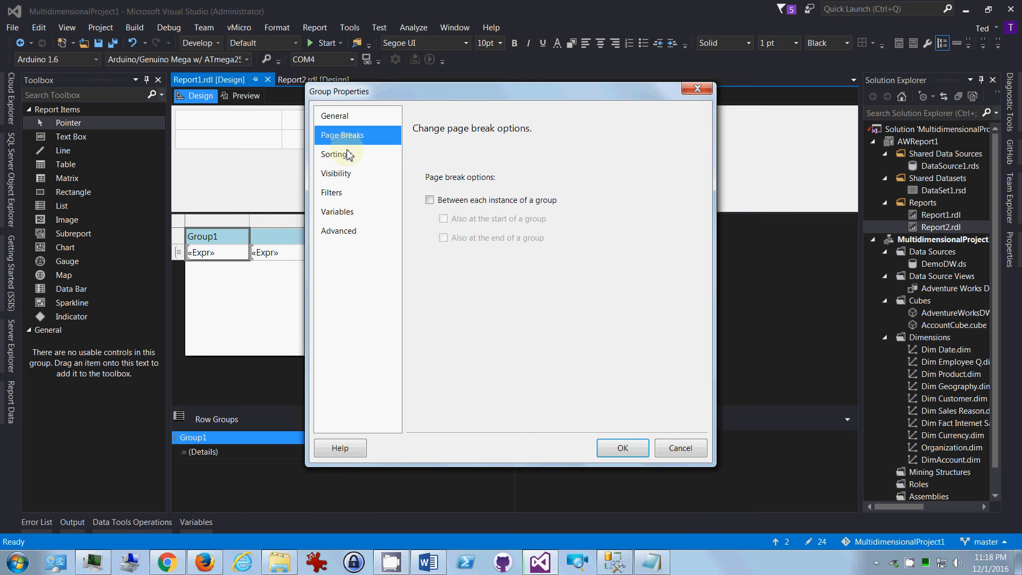
{"action": "left_click", "coordinate": [430, 201]}
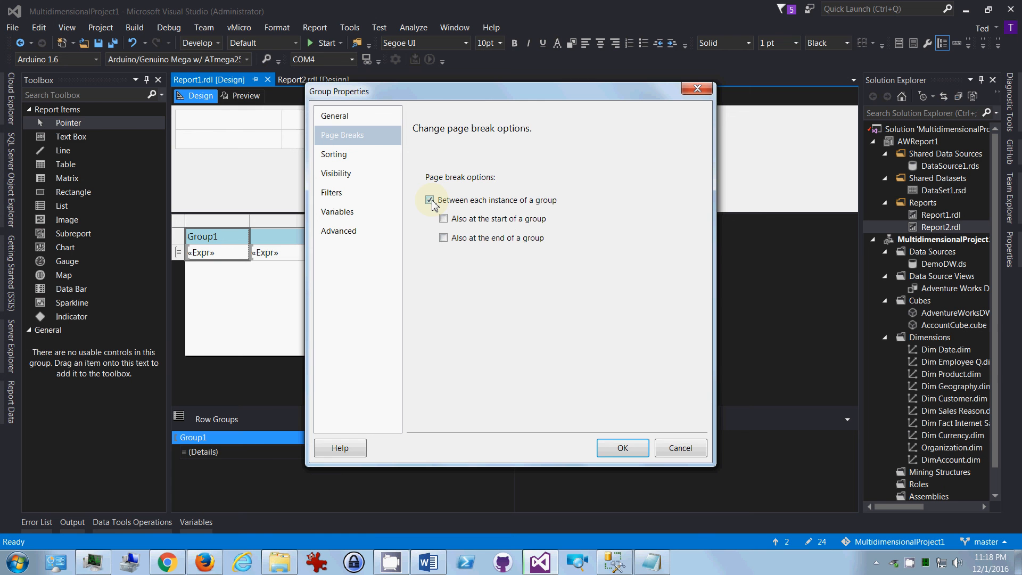
{"action": "left_click", "coordinate": [613, 454]}
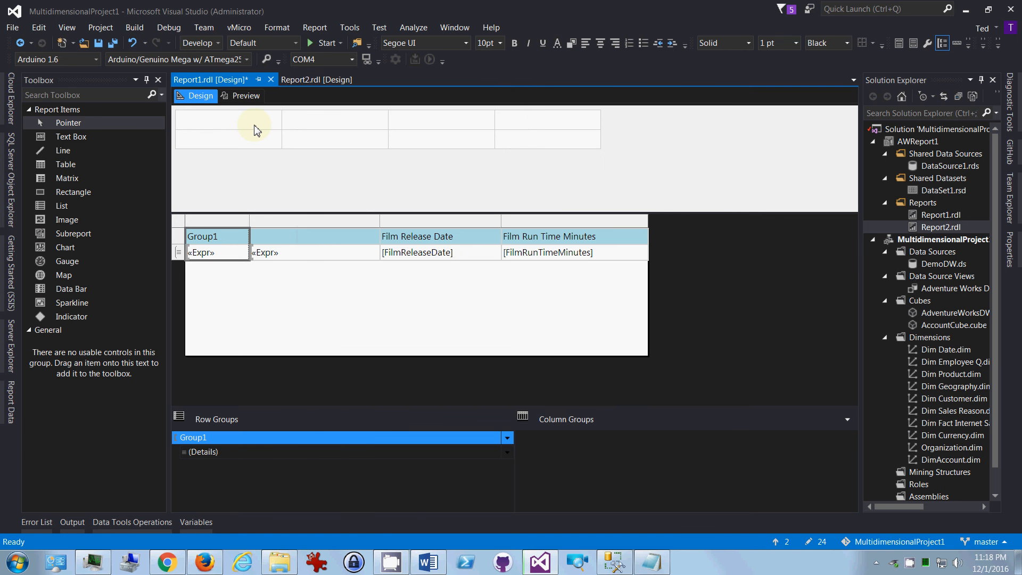
{"action": "left_click", "coordinate": [242, 96]}
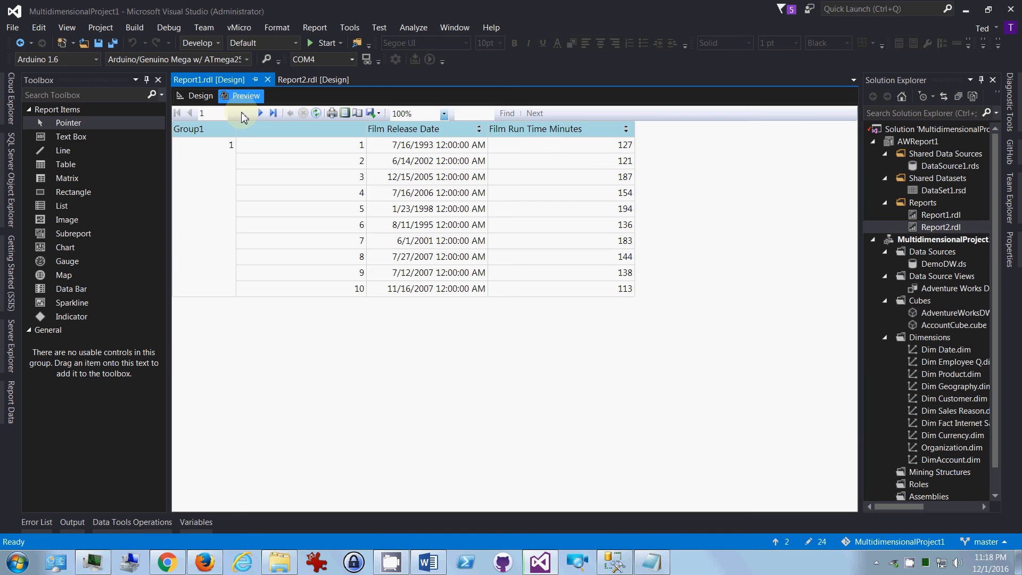
{"action": "left_click", "coordinate": [262, 112]}
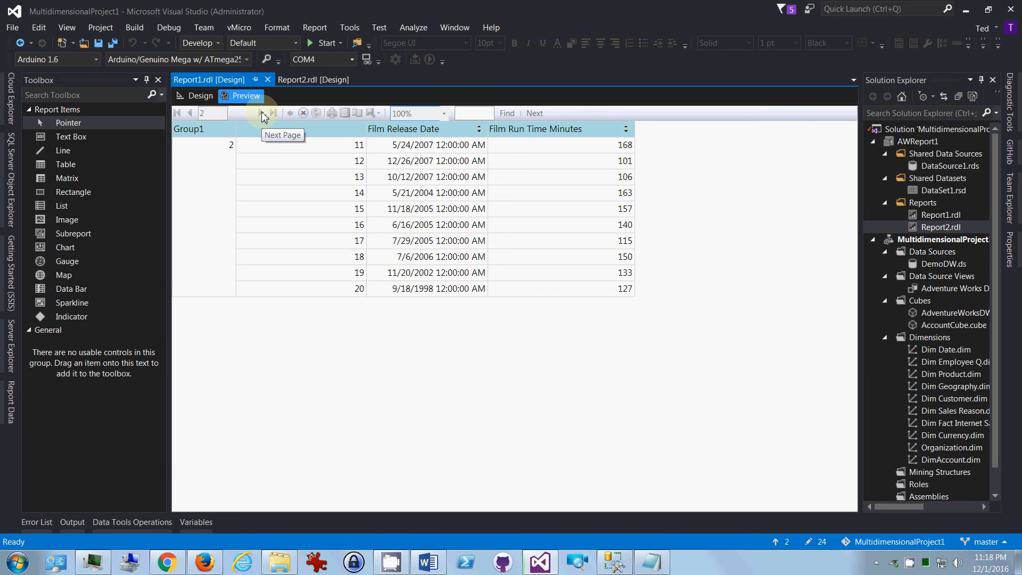
Step: Page through the Report1 preview to page 4 and return to the design
{"action": "left_click", "coordinate": [261, 113]}
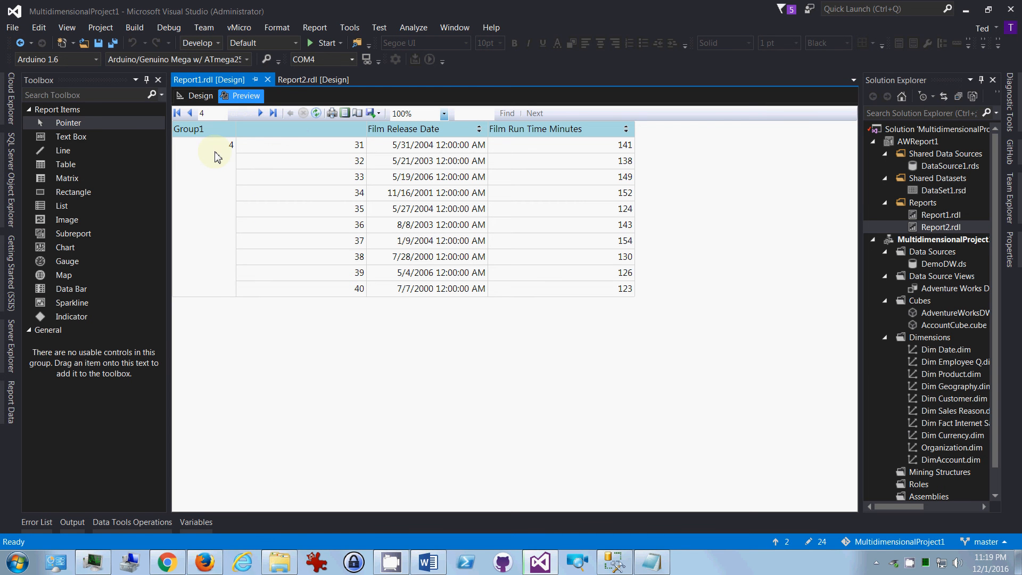
{"action": "left_click", "coordinate": [195, 96]}
Step: Delete only the Group1 column from the Report1 table, keeping its row group, and briefly preview the report
{"action": "left_click", "coordinate": [218, 222]}
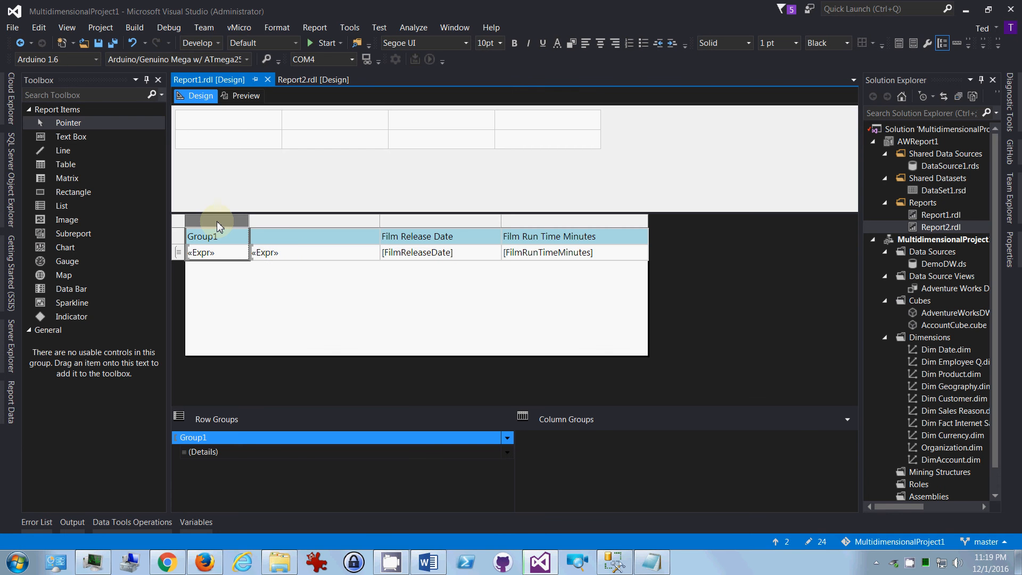
{"action": "right_click", "coordinate": [218, 223]}
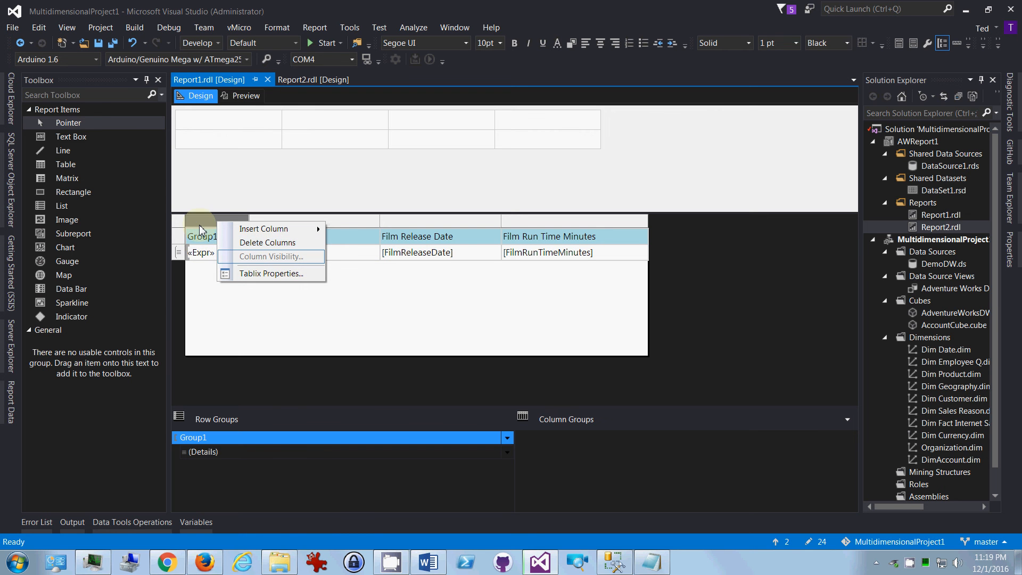
{"action": "left_click", "coordinate": [257, 244]}
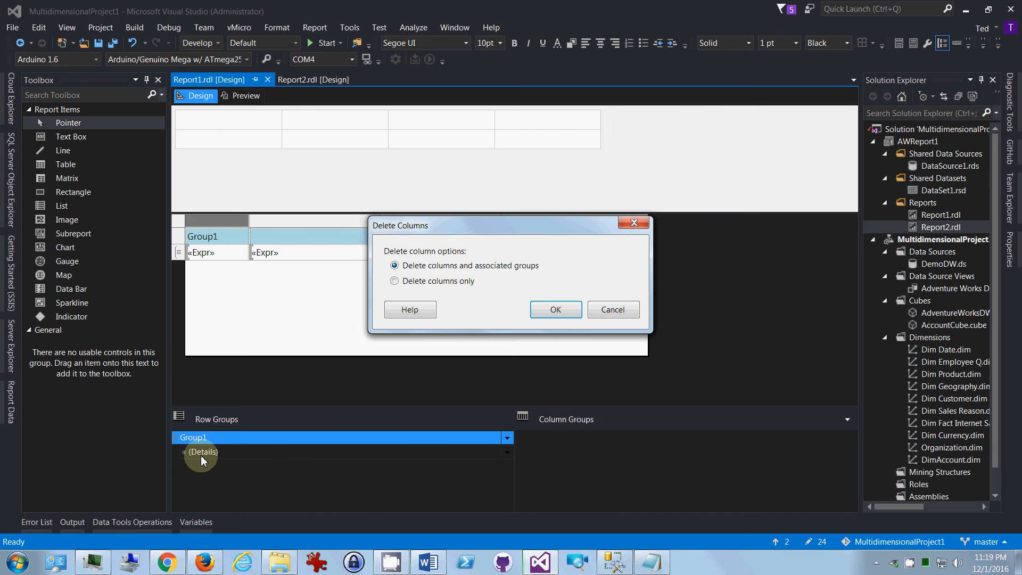
{"action": "left_click", "coordinate": [430, 282]}
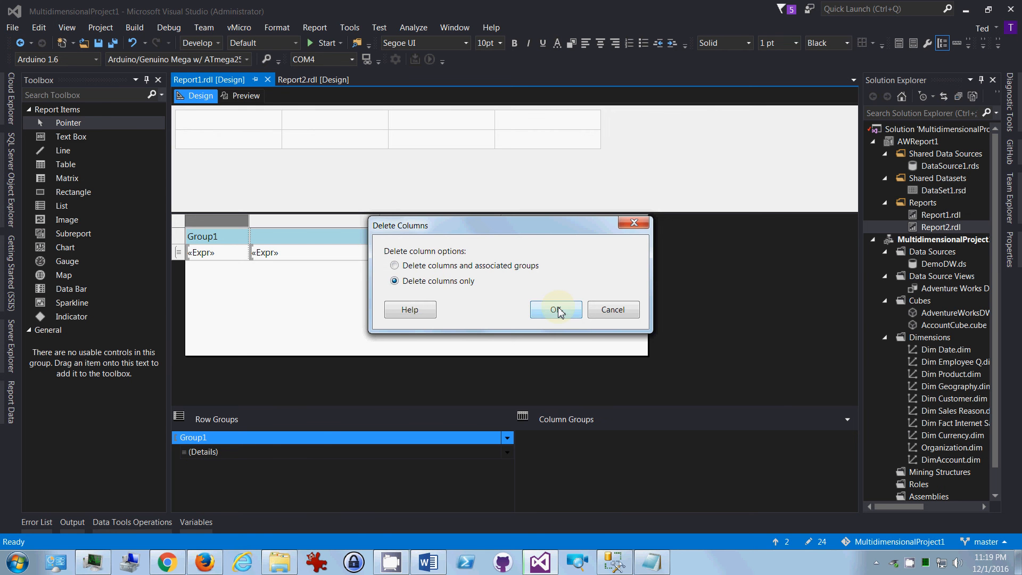
{"action": "left_click", "coordinate": [561, 314]}
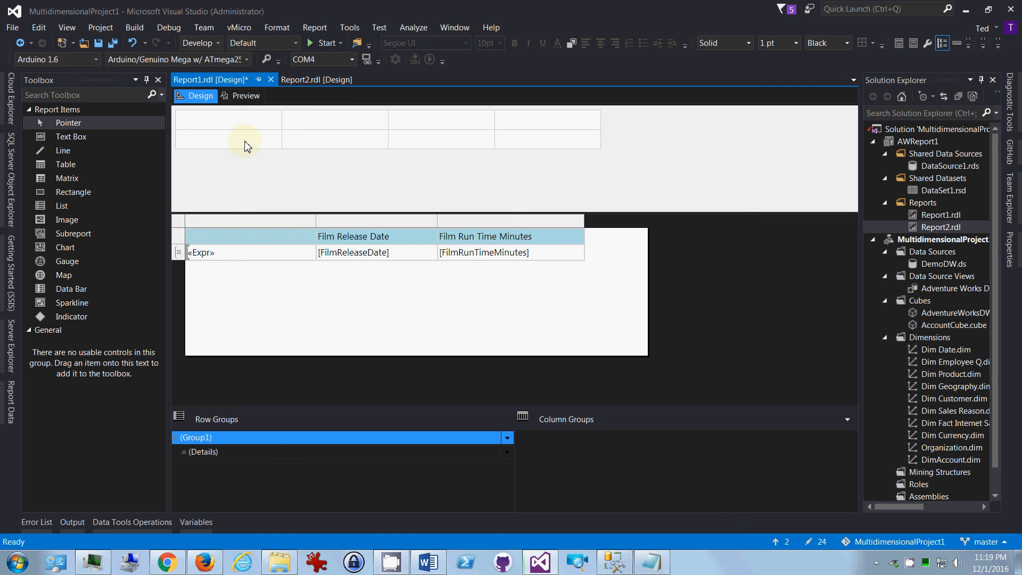
{"action": "left_click", "coordinate": [241, 96]}
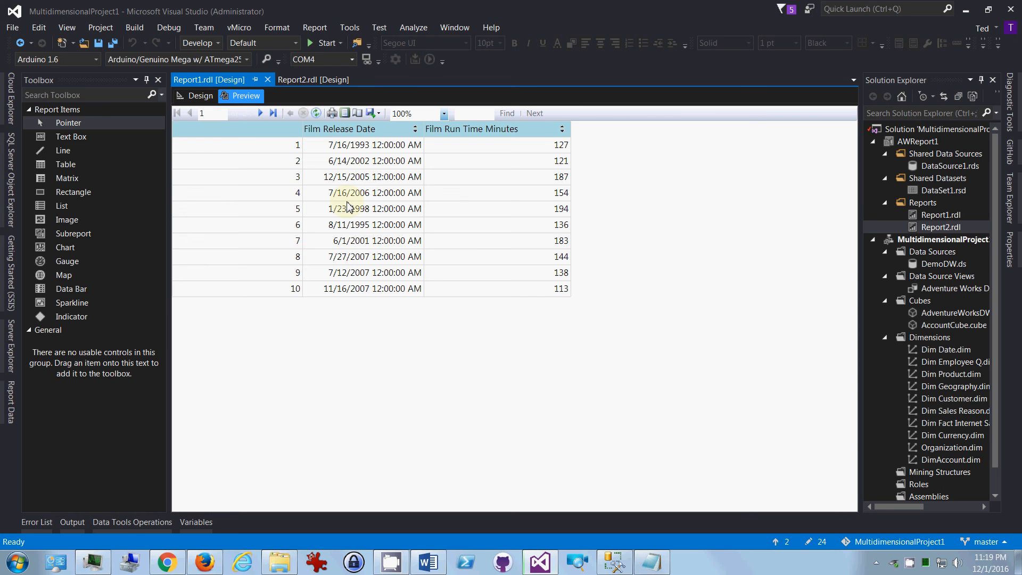
{"action": "left_click", "coordinate": [200, 96]}
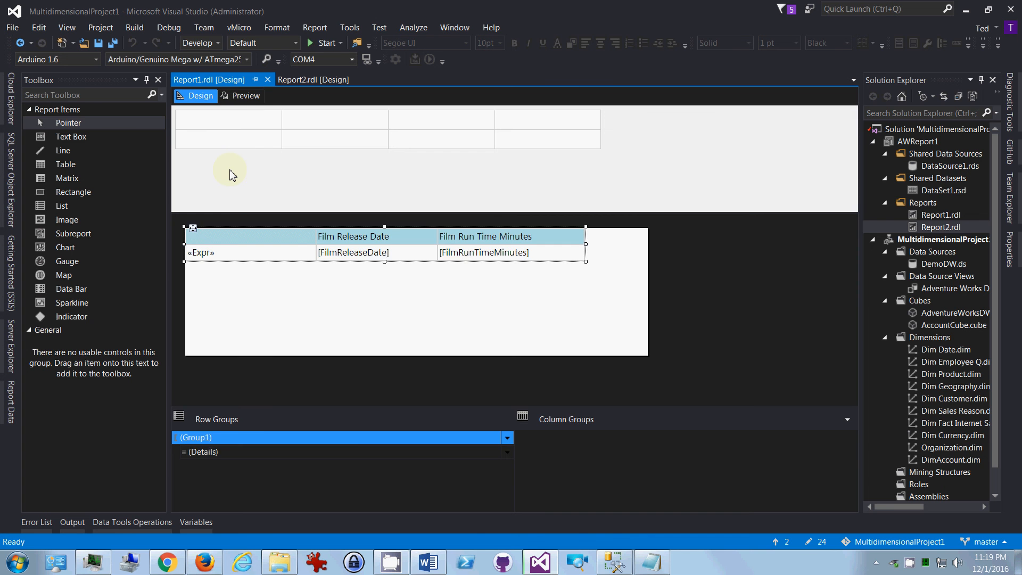
Step: Review the Group1 group expression in Report1 without changing it, and switch to the Report2 design
{"action": "left_click", "coordinate": [205, 438]}
{"action": "right_click", "coordinate": [252, 442]}
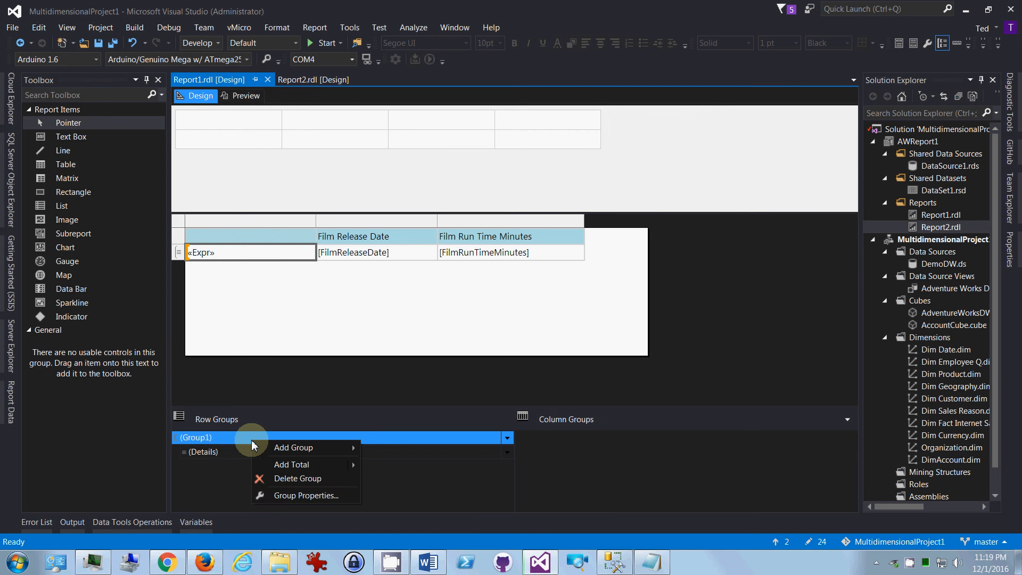
{"action": "left_click", "coordinate": [276, 494]}
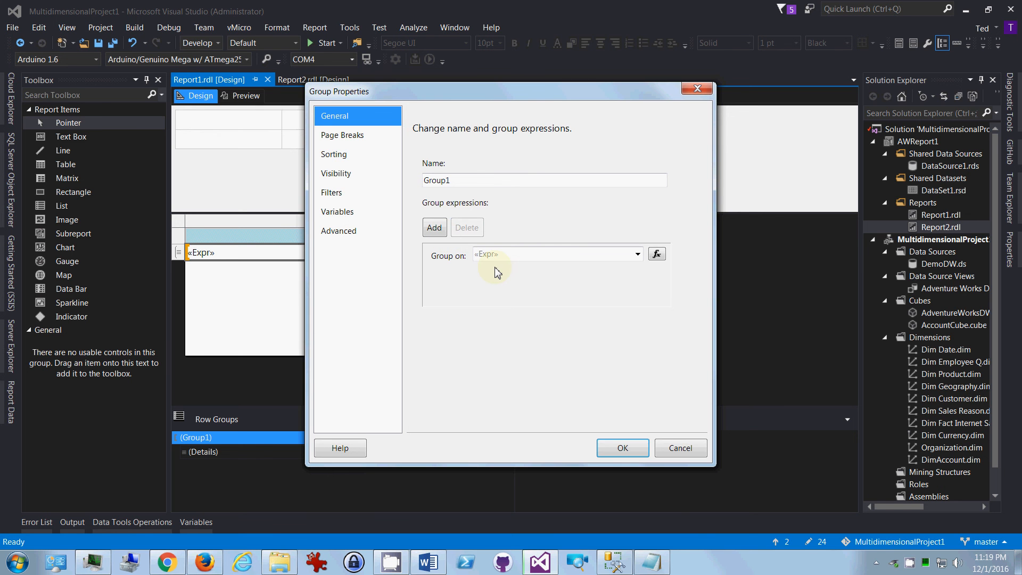
{"action": "left_click", "coordinate": [660, 255]}
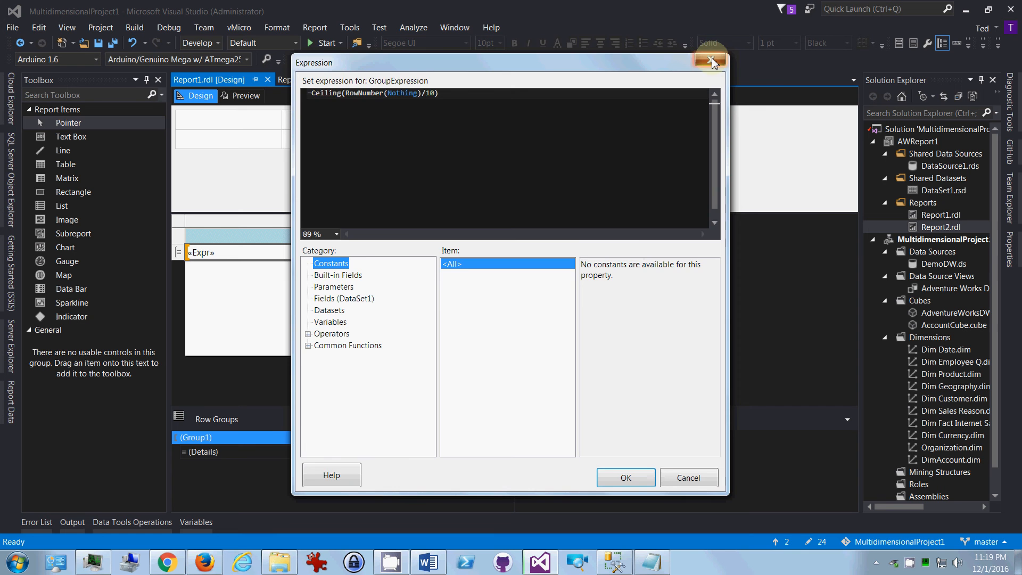
{"action": "left_click", "coordinate": [711, 60]}
{"action": "left_click", "coordinate": [697, 89]}
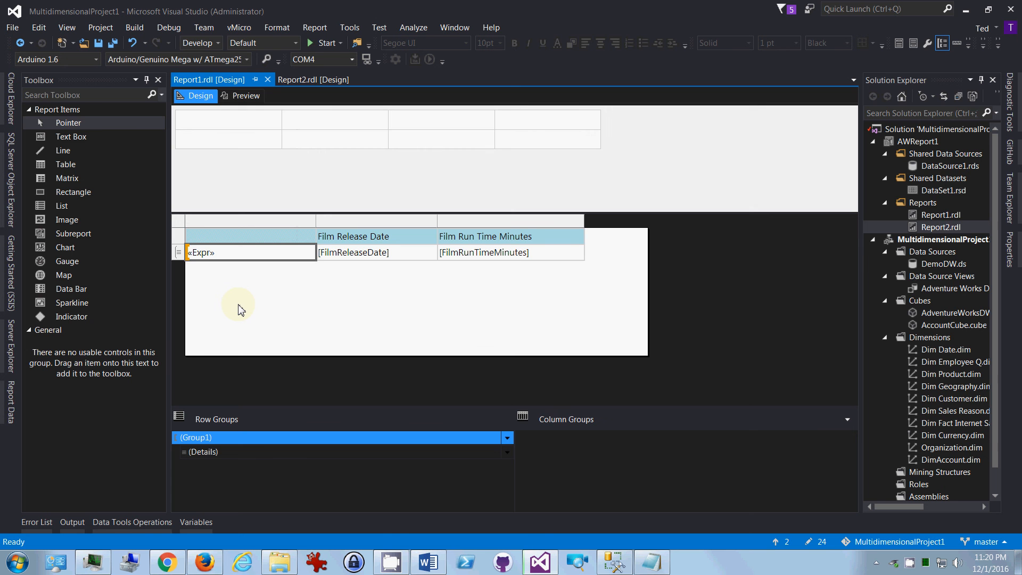
{"action": "left_click", "coordinate": [314, 80]}
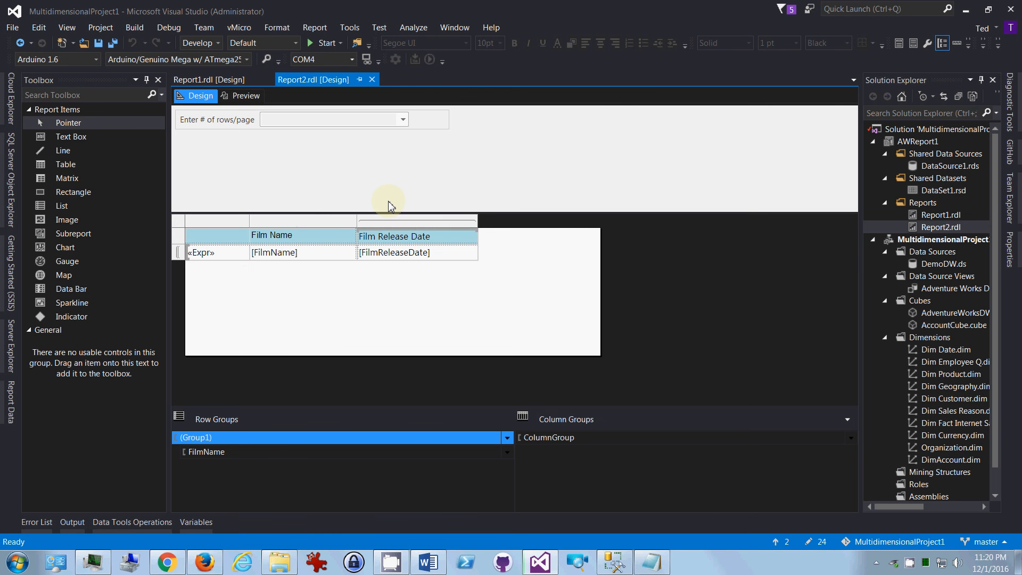